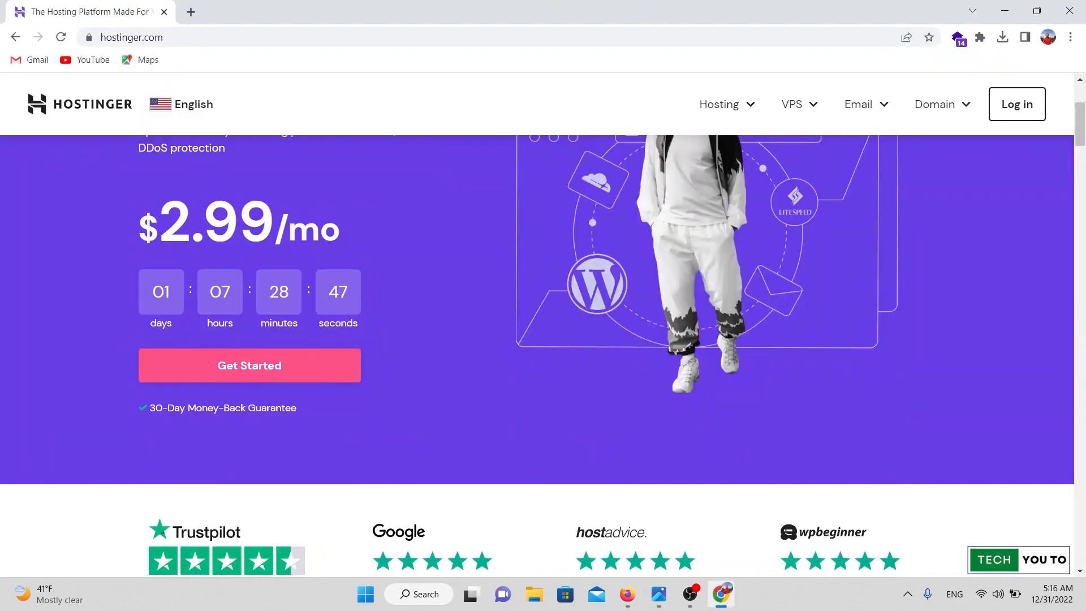
Find the $2.99/mo Web Hosting card and add it to the cart.
scroll(543, 325, "down", 3)
scroll(543, 326, "up", 3)
scroll(543, 326, "down", 15)
scroll(543, 325, "down", 5)
scroll(543, 326, "up", 10)
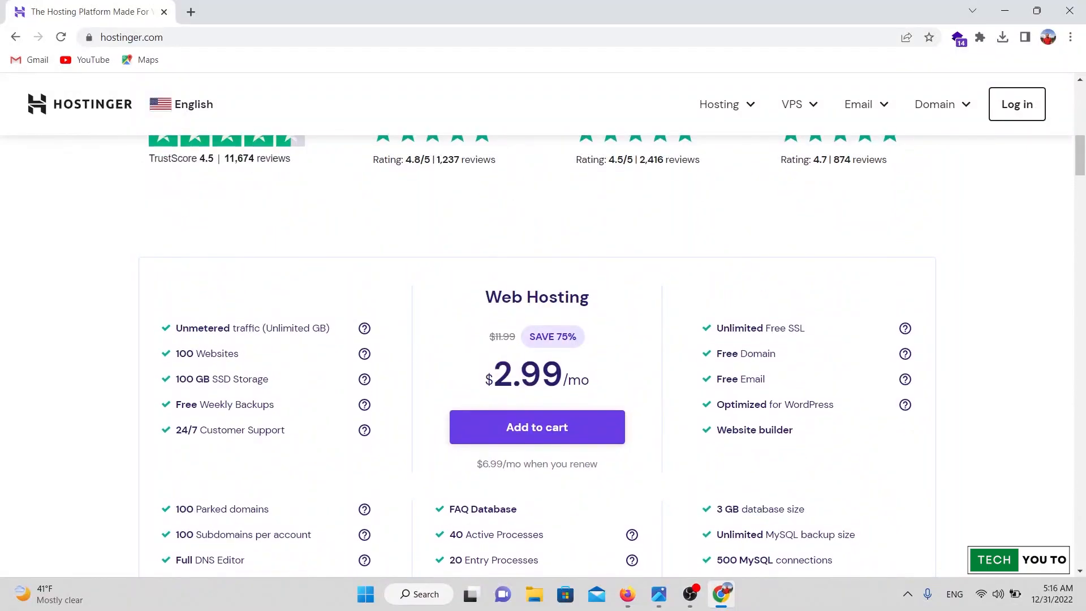
scroll(543, 325, "down", 4)
scroll(543, 325, "up", 4)
scroll(543, 325, "down", 3)
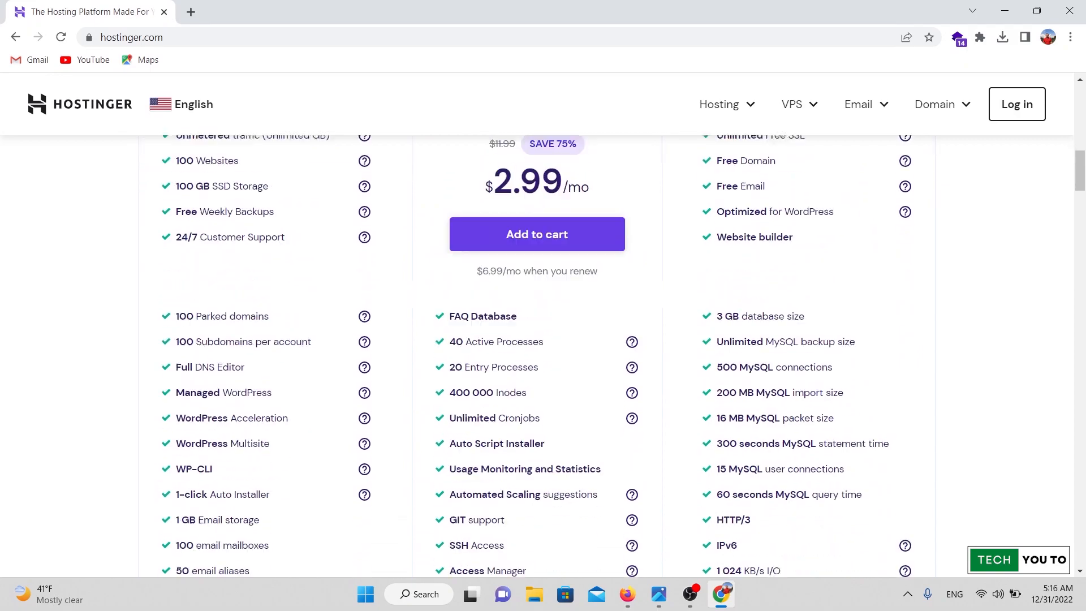
left_click(537, 275)
Review the cart's account and Select payment sections showing the 48 Months Plan total of $143.52.
scroll(543, 325, "down", 5)
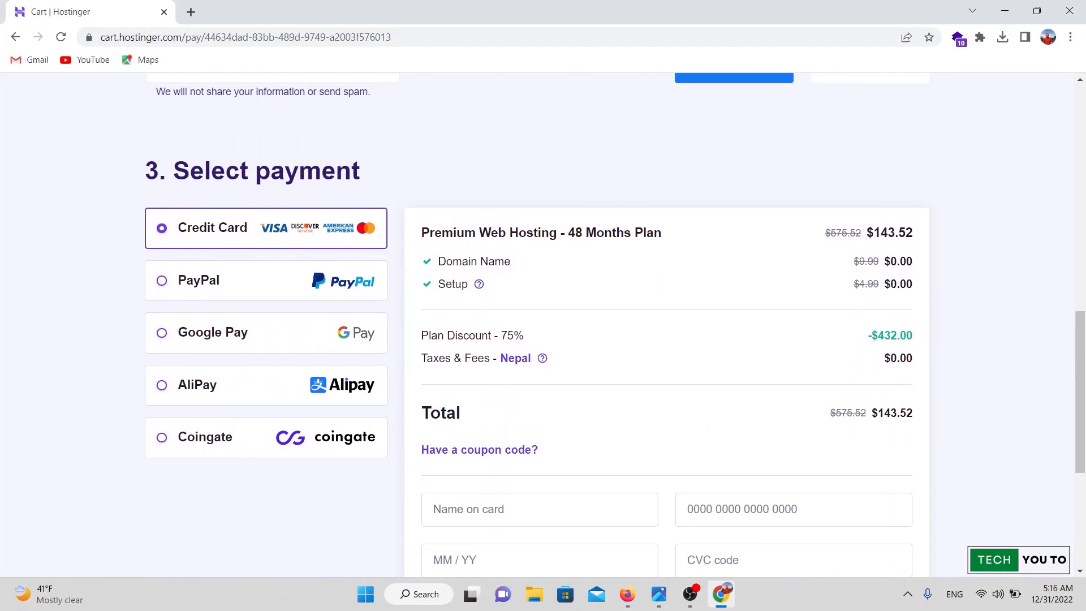
scroll(543, 326, "up", 6)
scroll(543, 325, "down", 5)
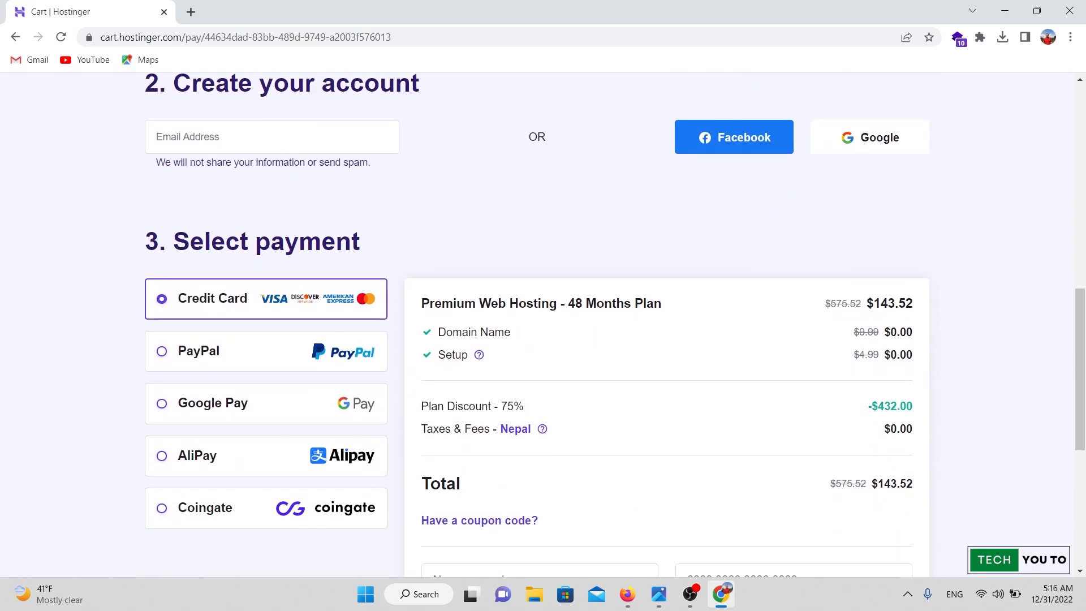
scroll(543, 325, "up", 4)
scroll(542, 325, "down", 3)
scroll(543, 325, "up", 3)
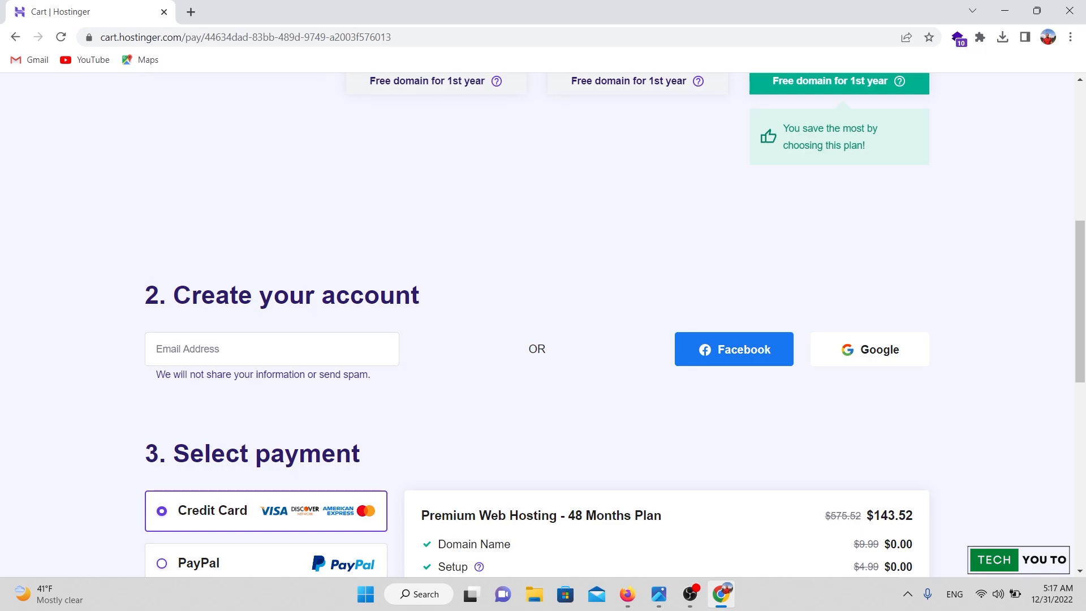
scroll(543, 325, "up", 3)
scroll(543, 325, "down", 6)
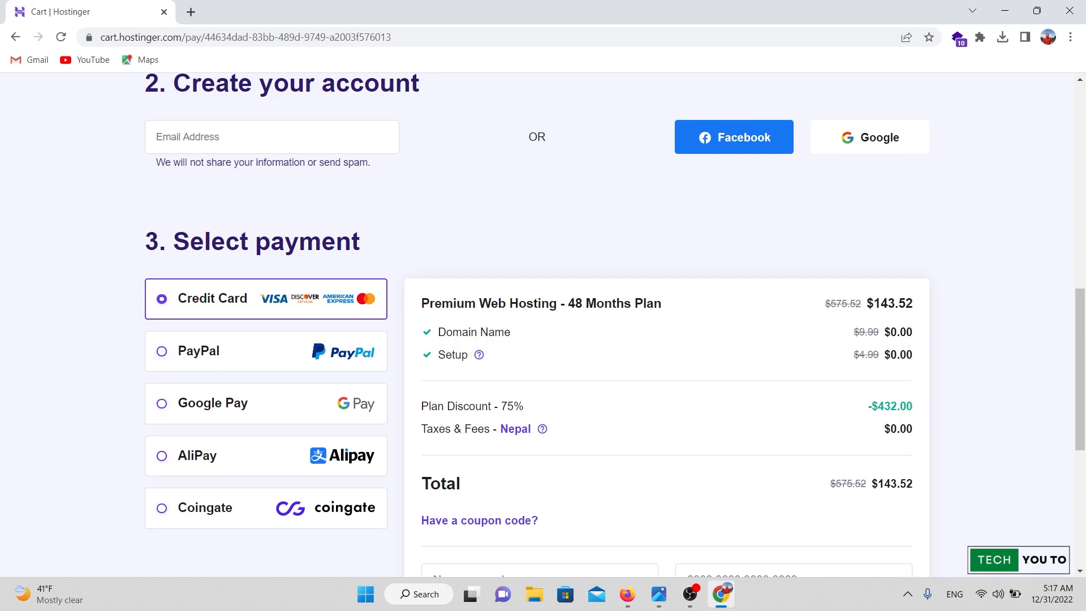
scroll(543, 326, "up", 3)
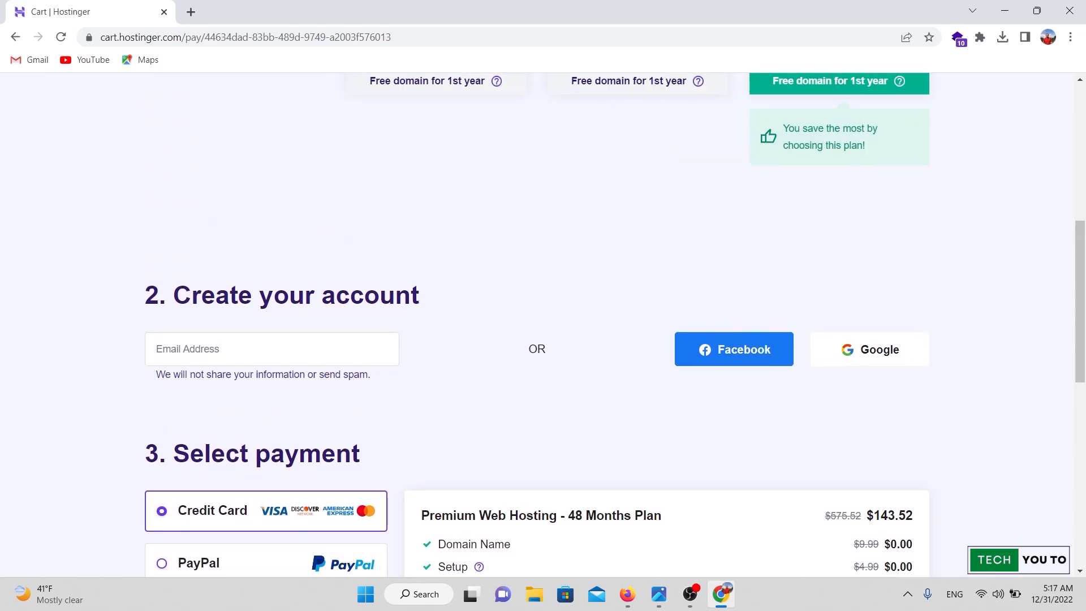
scroll(543, 326, "down", 5)
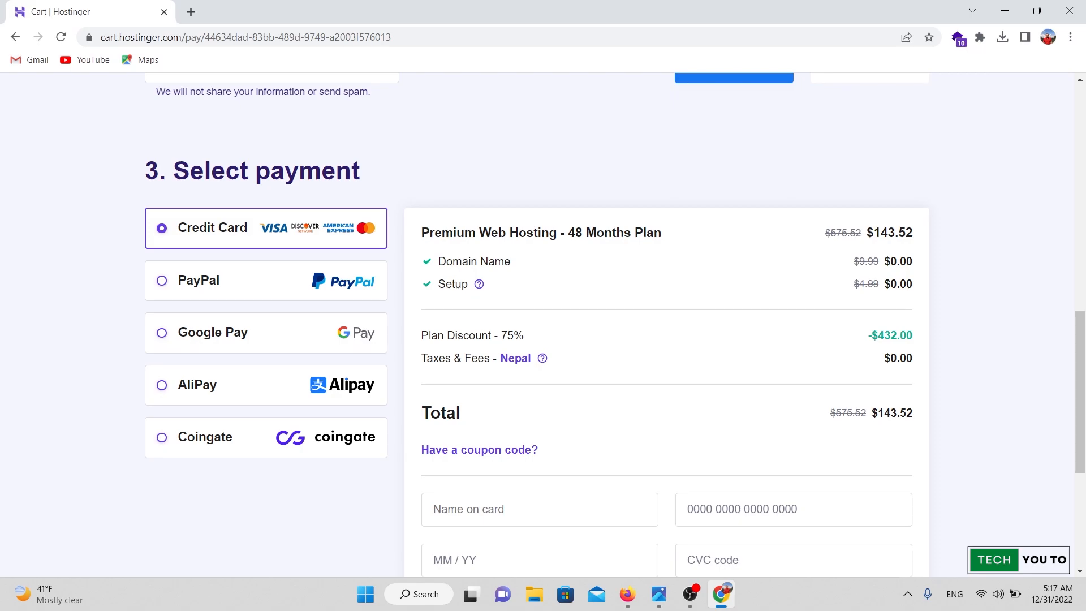
scroll(543, 325, "up", 3)
scroll(543, 325, "down", 6)
scroll(543, 325, "up", 4)
scroll(543, 325, "down", 3)
scroll(543, 325, "up", 4)
scroll(543, 326, "down", 6)
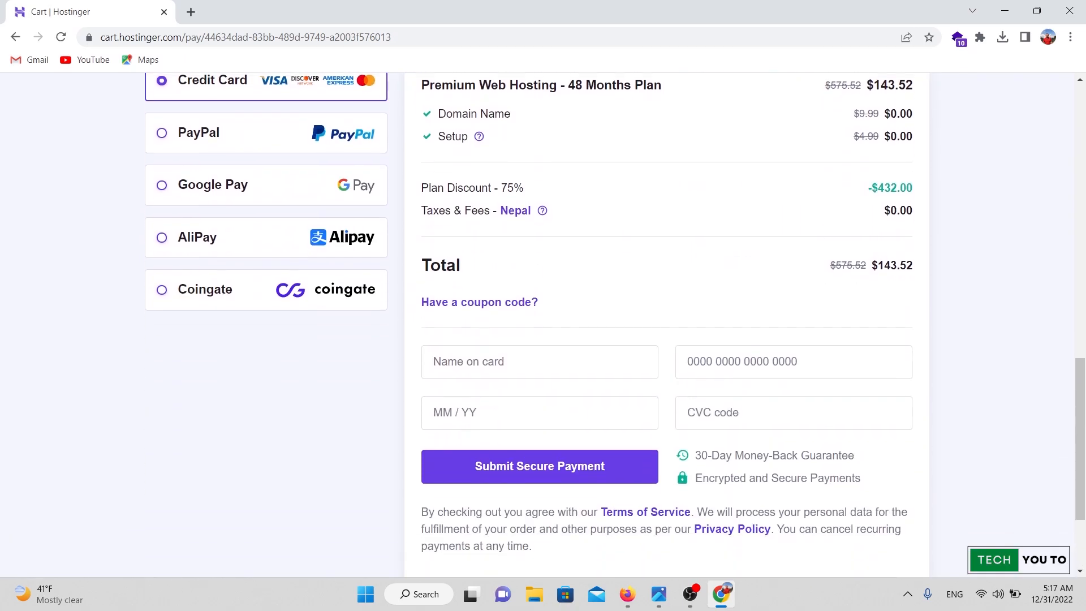
scroll(543, 325, "up", 6)
scroll(543, 325, "down", 5)
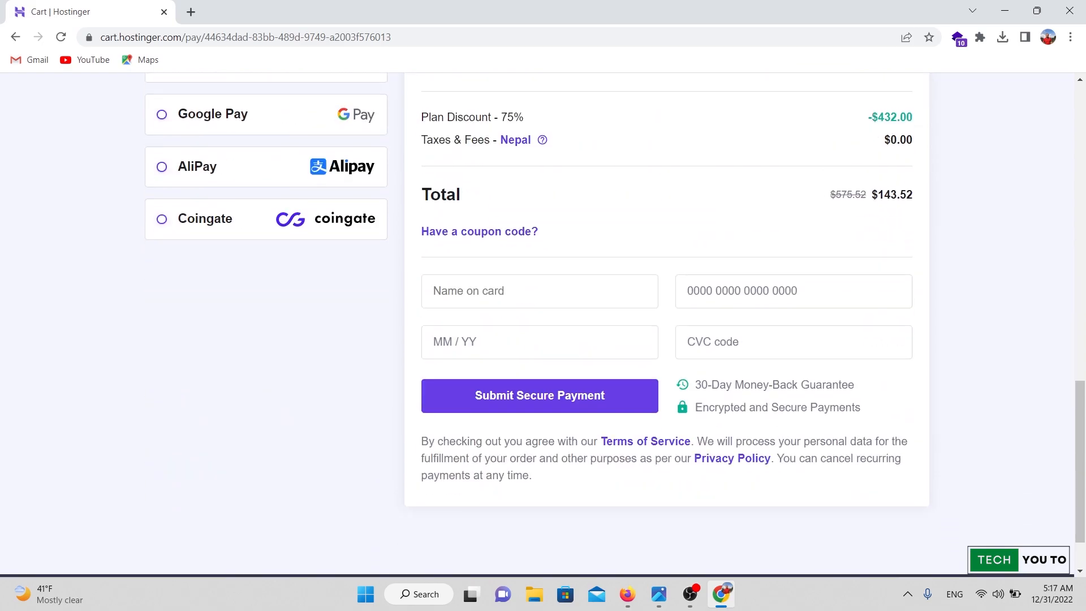
scroll(543, 325, "up", 7)
scroll(543, 325, "down", 5)
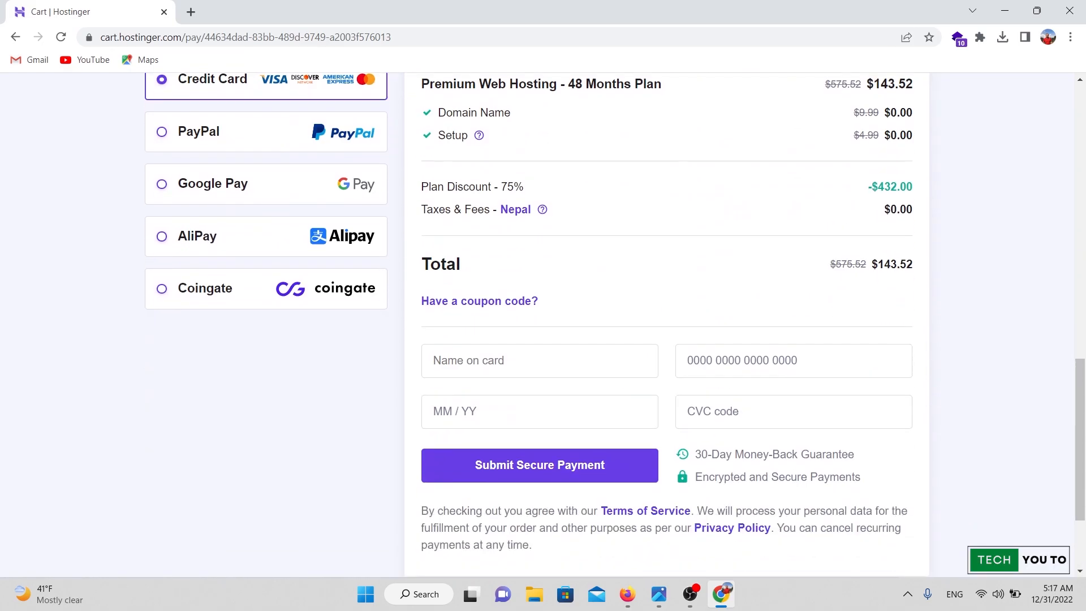
scroll(543, 326, "down", 3)
scroll(543, 325, "up", 4)
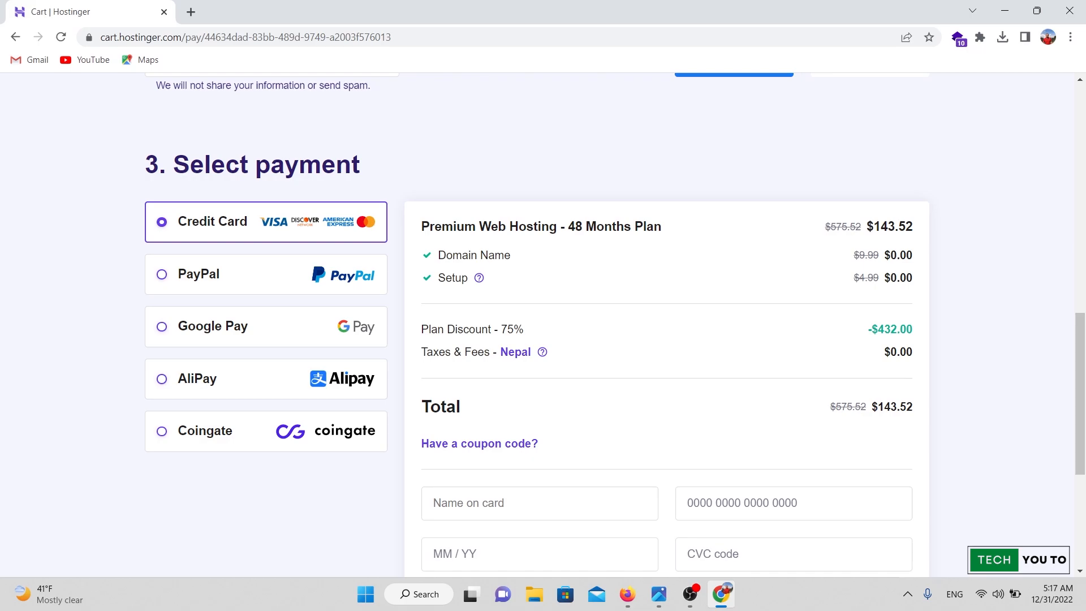
scroll(538, 325, "up", 10)
scroll(537, 325, "down", 10)
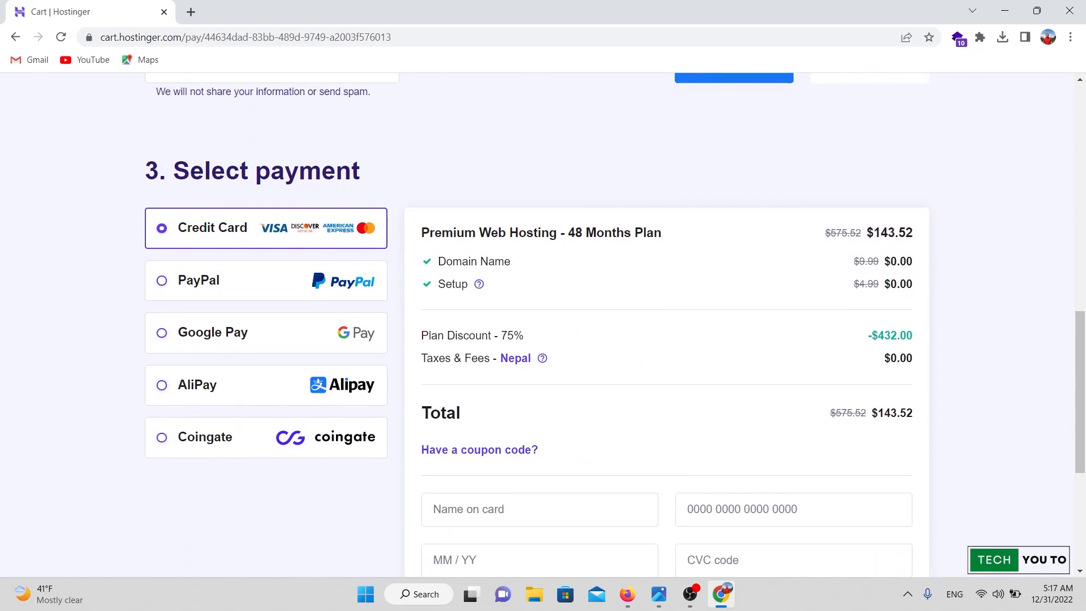
scroll(538, 324, "down", 5)
scroll(537, 325, "up", 13)
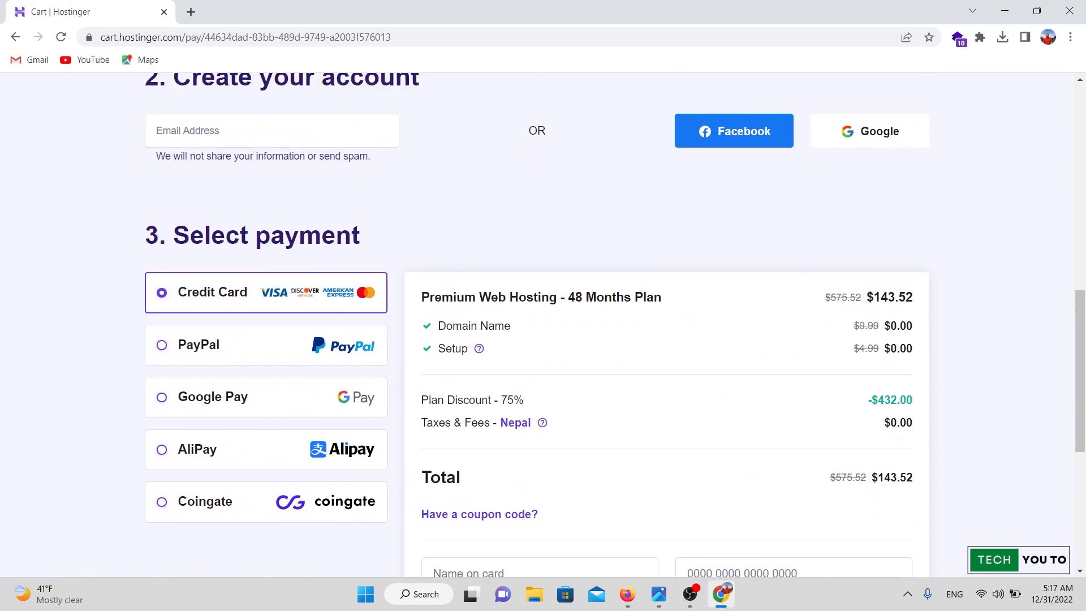
scroll(538, 325, "down", 8)
scroll(537, 324, "up", 8)
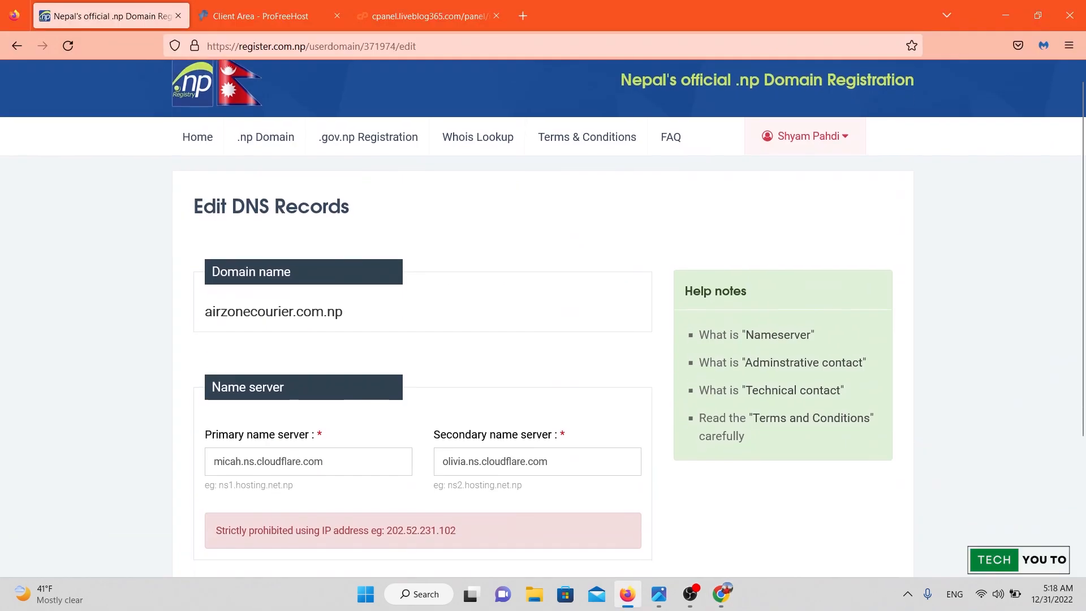
Check airzonecourier.com.np's Cloudflare name servers, then switch to the cpanel.liveblog365.com tab.
scroll(537, 324, "down", 5)
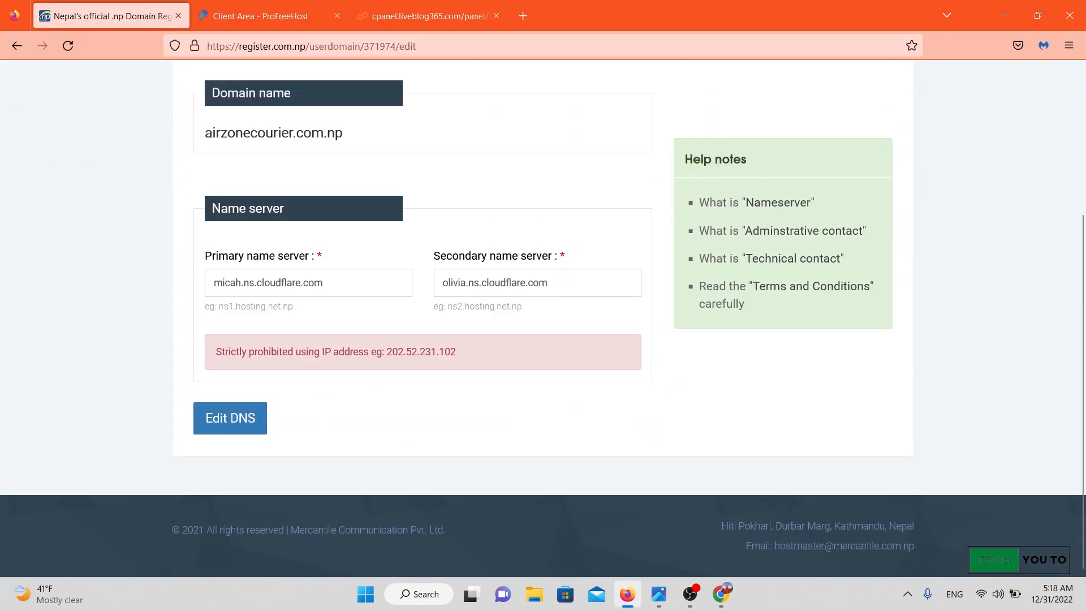
scroll(537, 324, "up", 4)
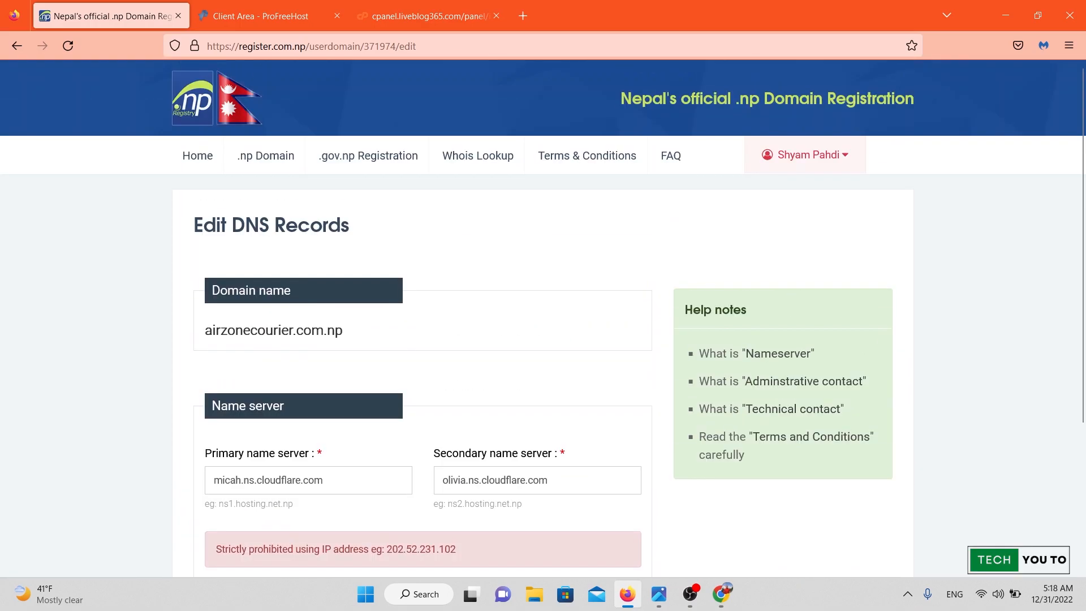
scroll(543, 314, "down", 4)
scroll(543, 314, "up", 4)
scroll(543, 314, "down", 4)
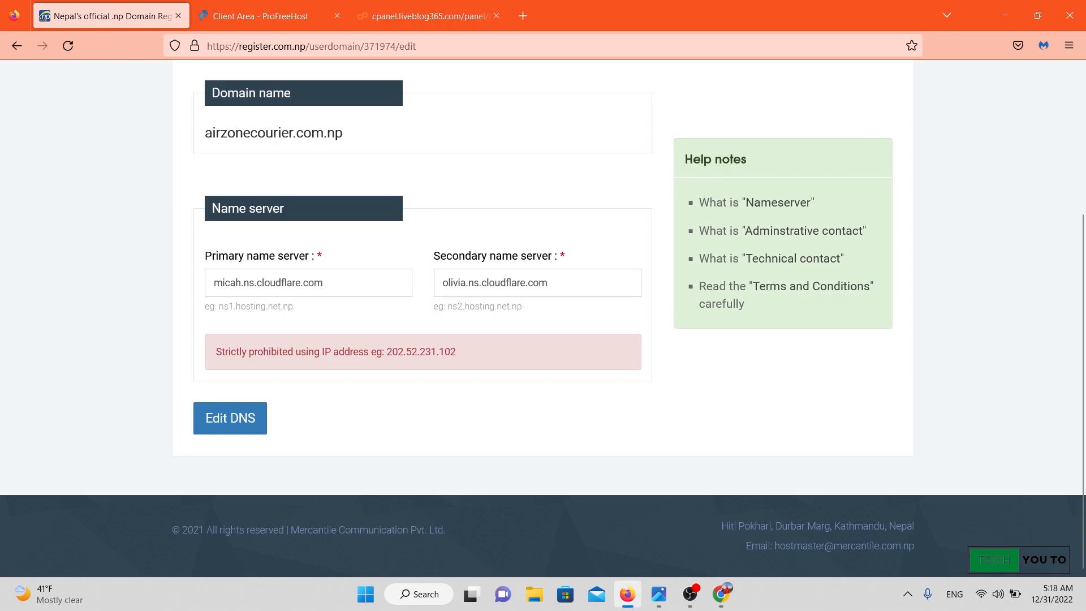
scroll(543, 317, "up", 3)
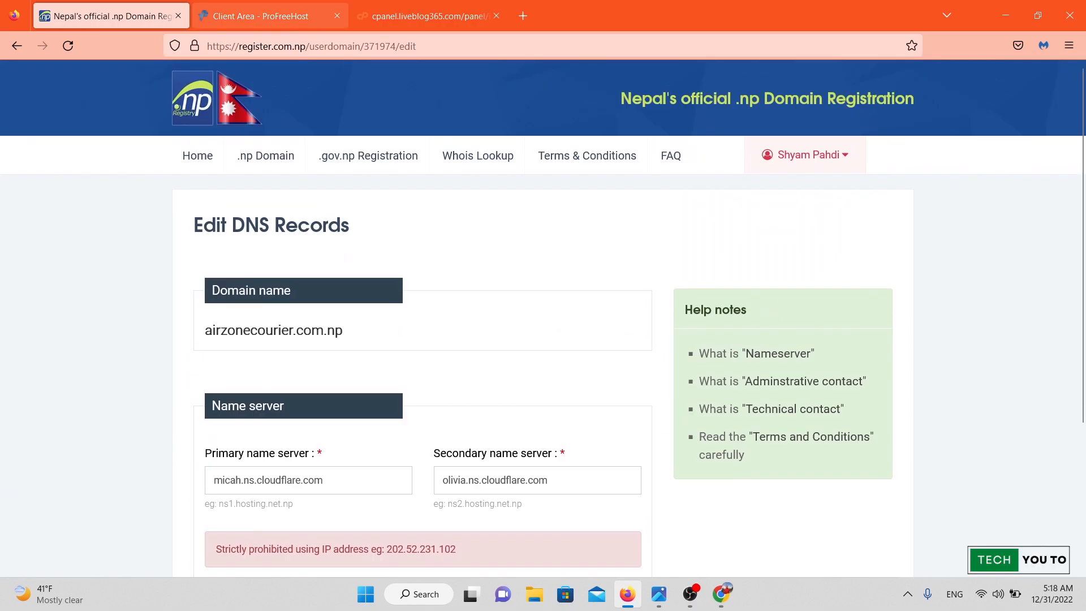
left_click(430, 15)
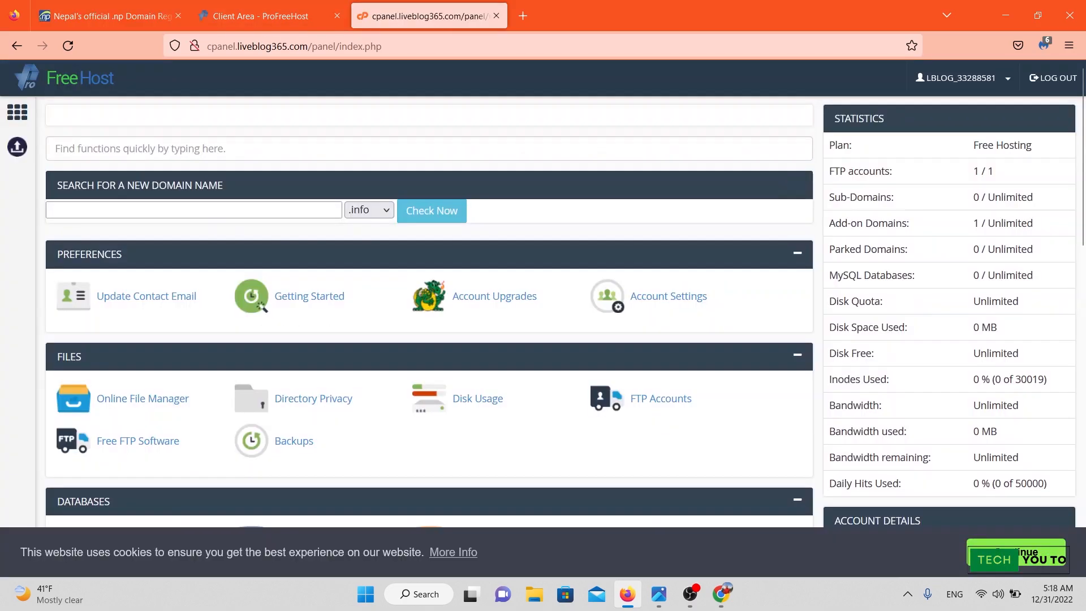
Find the Software section and launch Softaculous Apps Installer from the FreeHost panel.
scroll(509, 496, "down", 10)
scroll(509, 496, "up", 8)
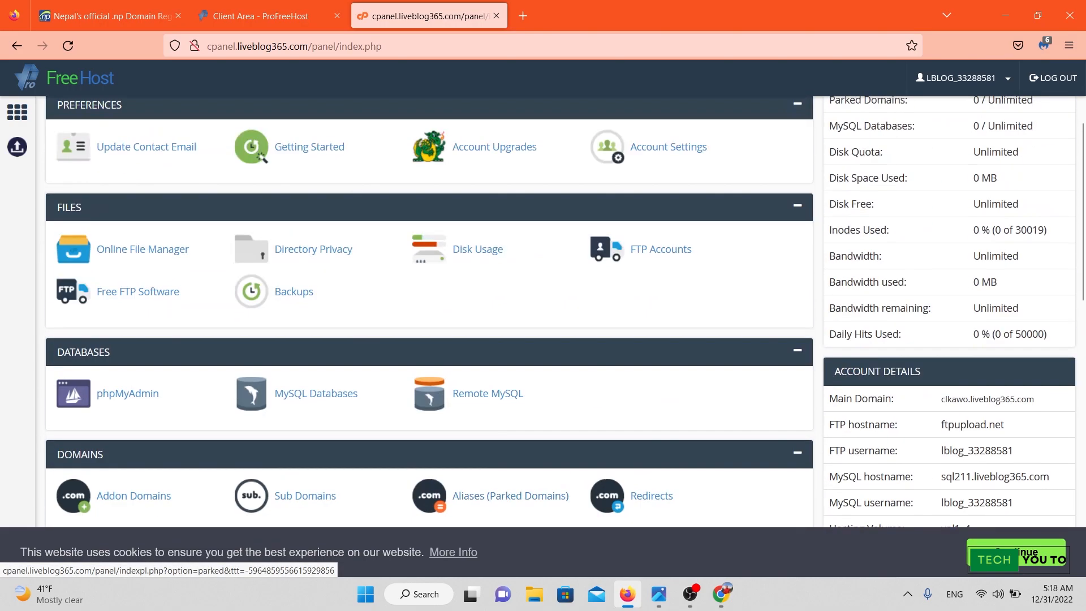
scroll(430, 311, "down", 6)
scroll(430, 311, "up", 6)
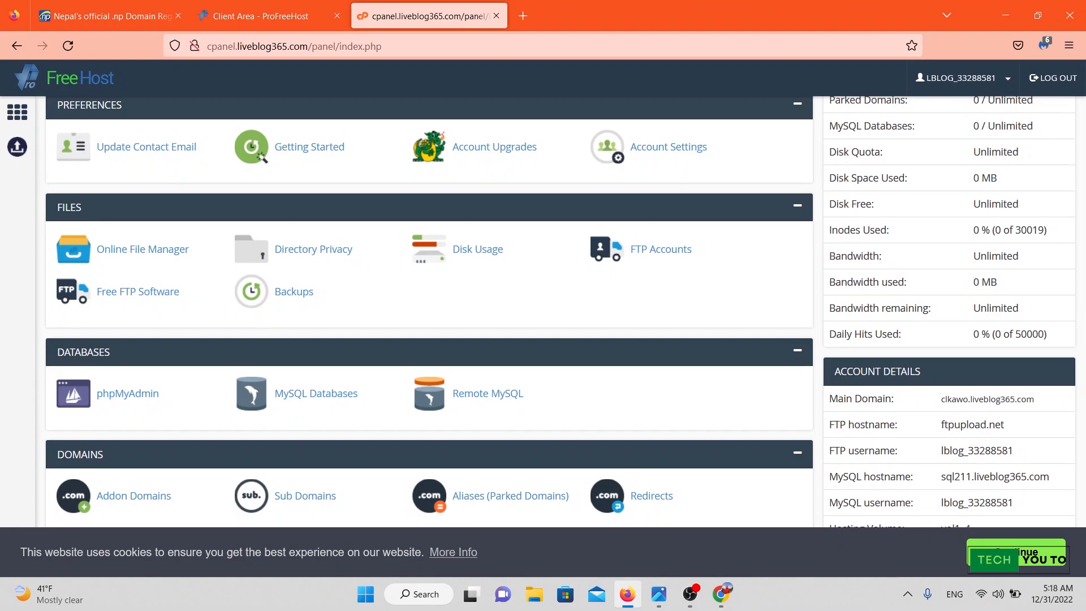
scroll(430, 311, "down", 3)
scroll(430, 311, "up", 4)
scroll(430, 311, "down", 5)
scroll(430, 311, "up", 6)
scroll(430, 311, "down", 15)
scroll(430, 311, "up", 15)
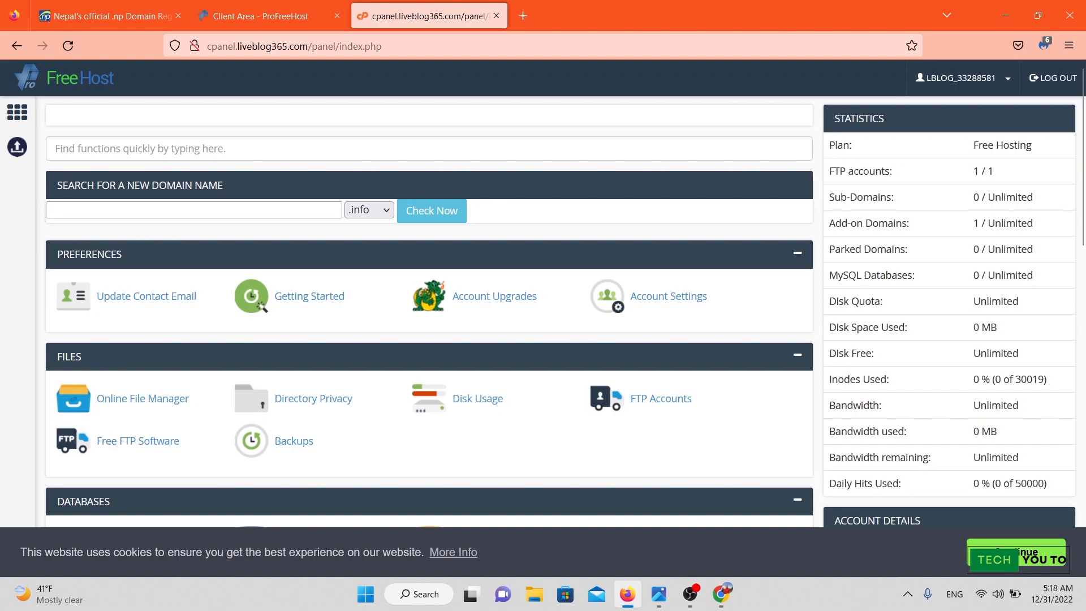
scroll(430, 311, "down", 15)
scroll(430, 311, "up", 15)
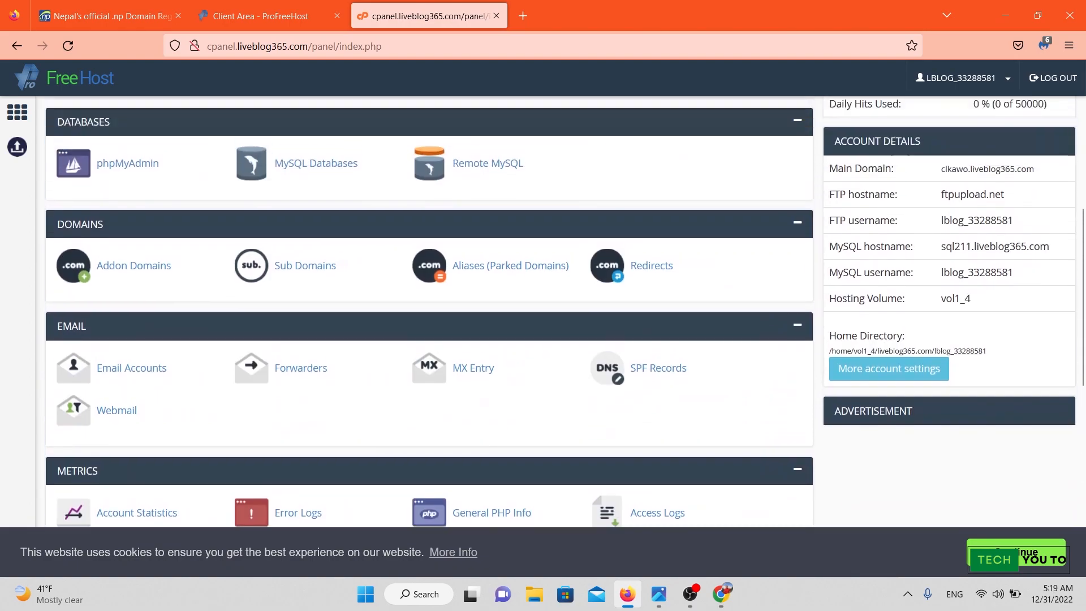
scroll(430, 311, "down", 6)
scroll(430, 311, "up", 6)
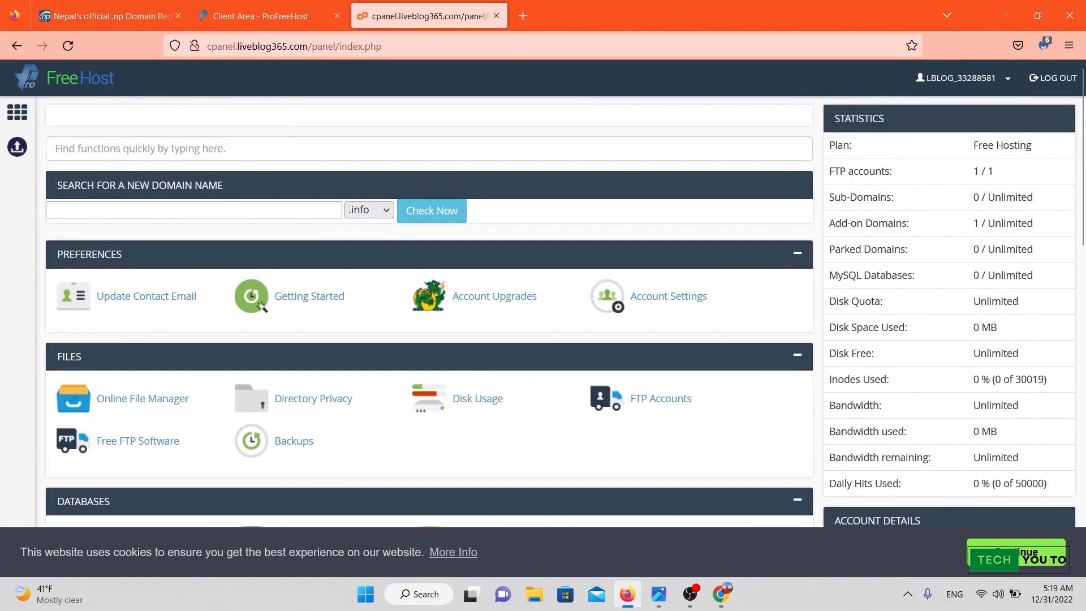
scroll(430, 311, "down", 6)
scroll(430, 311, "up", 6)
scroll(430, 311, "down", 15)
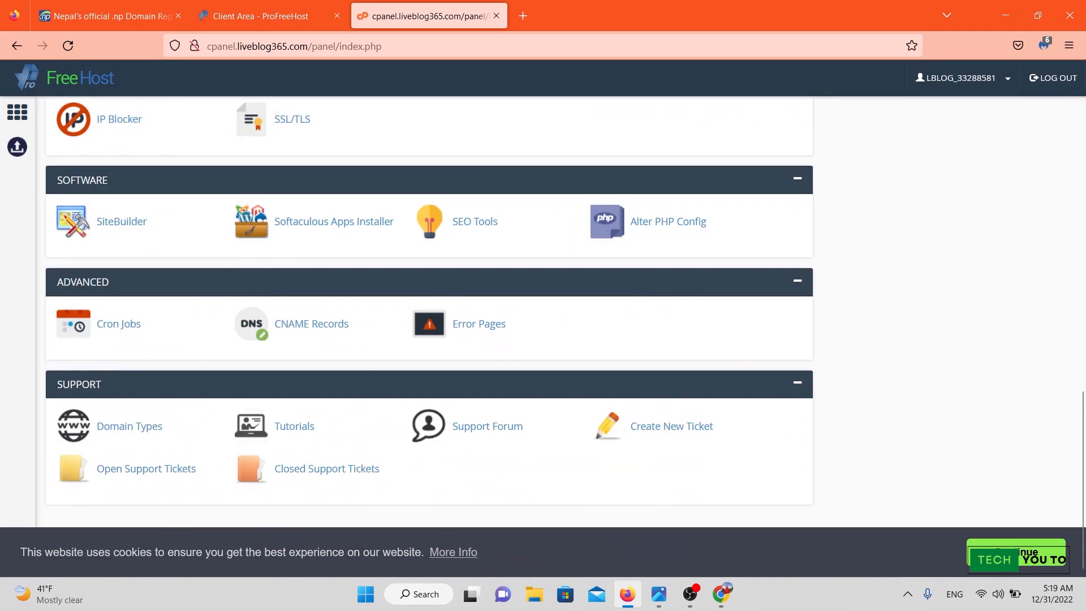
scroll(430, 311, "up", 6)
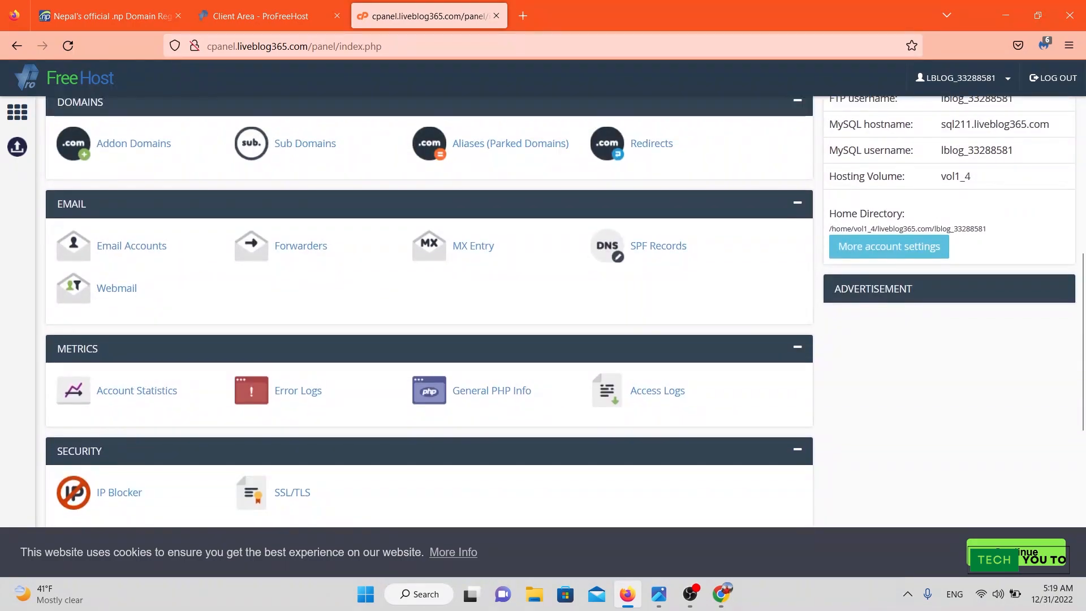
scroll(430, 311, "down", 6)
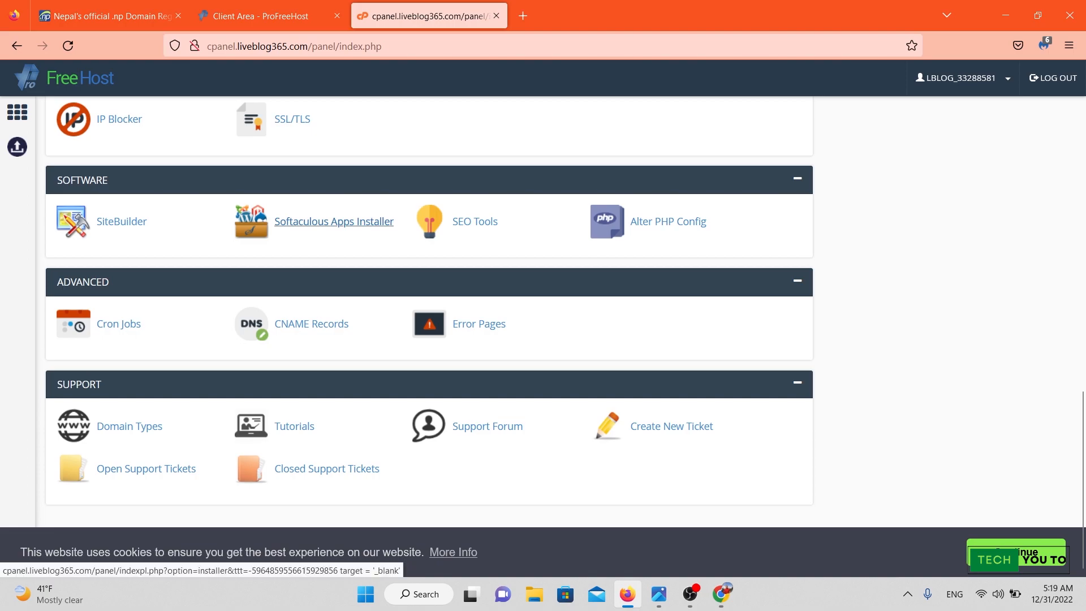
left_click(334, 221)
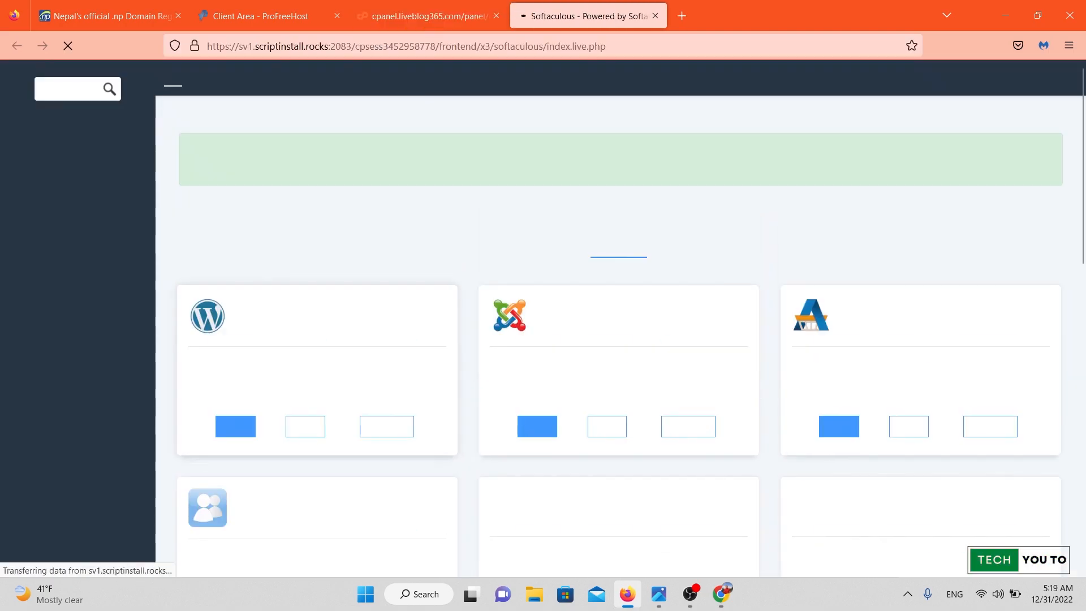
Start a WordPress install from Softaculous's Top Scripts.
scroll(620, 317, "down", 5)
scroll(620, 317, "up", 4)
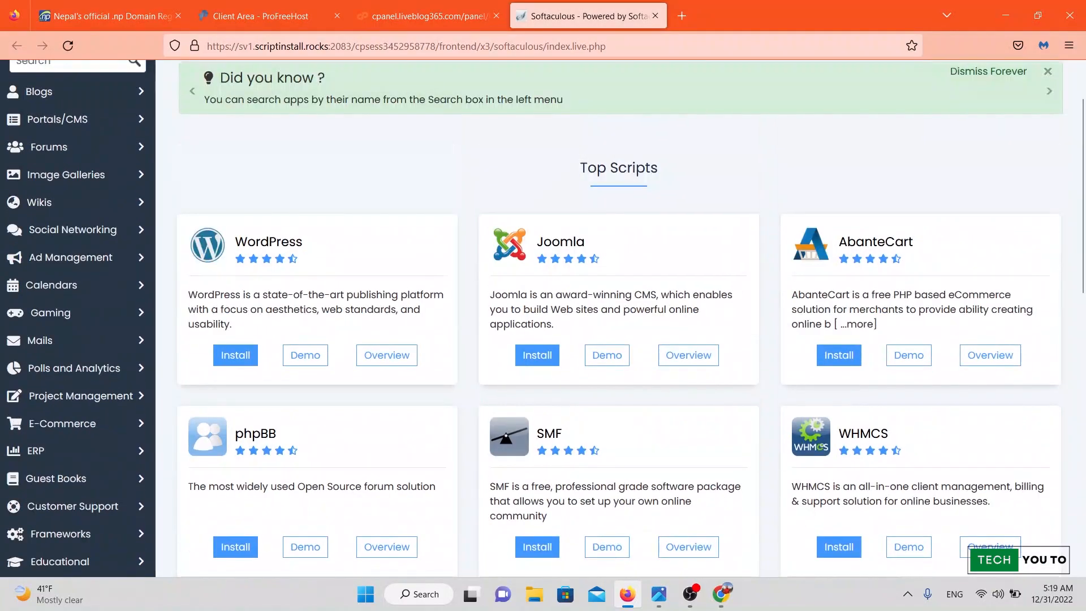
scroll(620, 317, "down", 1)
scroll(621, 316, "up", 2)
scroll(620, 317, "down", 1)
scroll(620, 317, "up", 1)
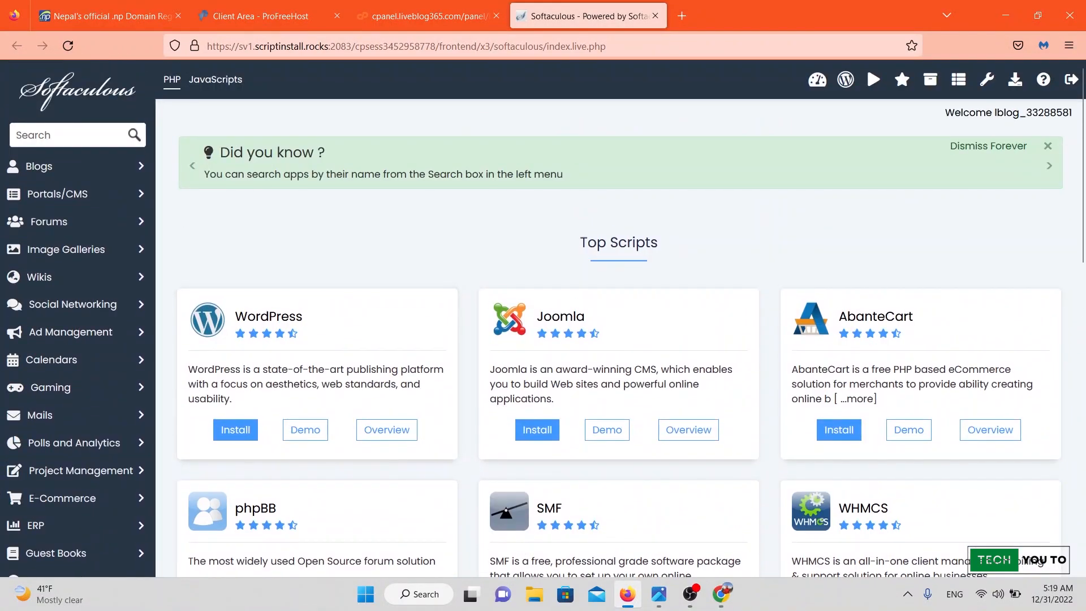
scroll(620, 317, "down", 1)
scroll(317, 254, "down", 2)
scroll(316, 255, "up", 2)
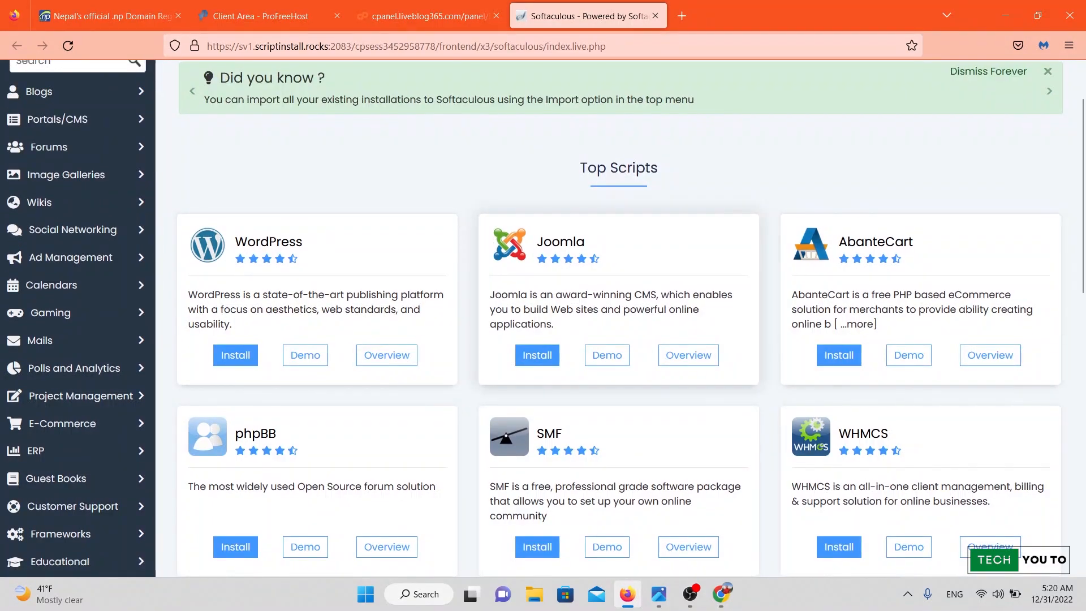
scroll(621, 317, "down", 3)
scroll(620, 317, "up", 4)
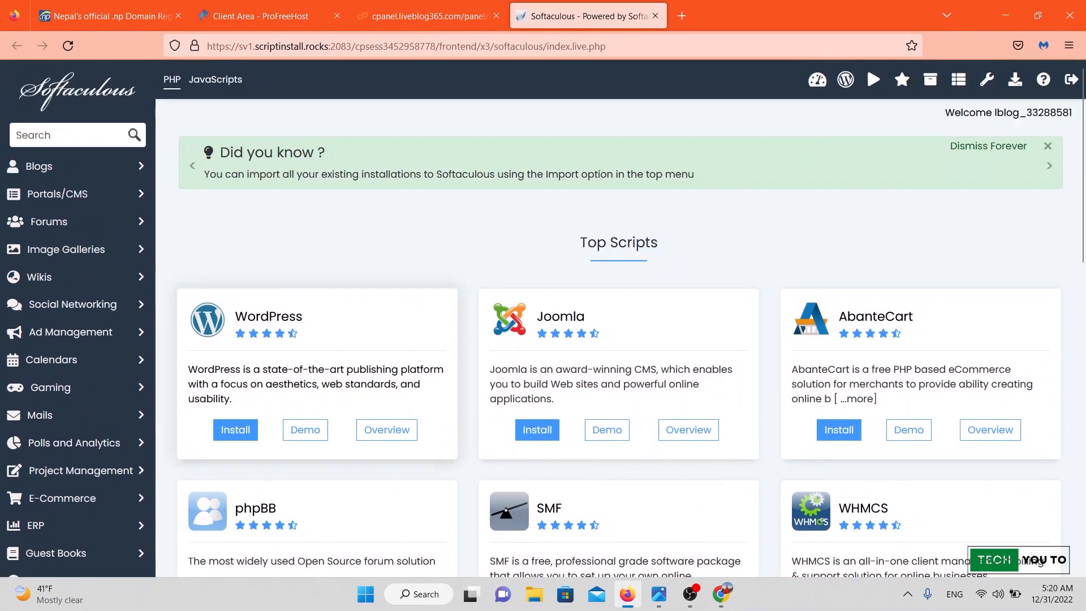
scroll(317, 340, "down", 4)
left_click(234, 206)
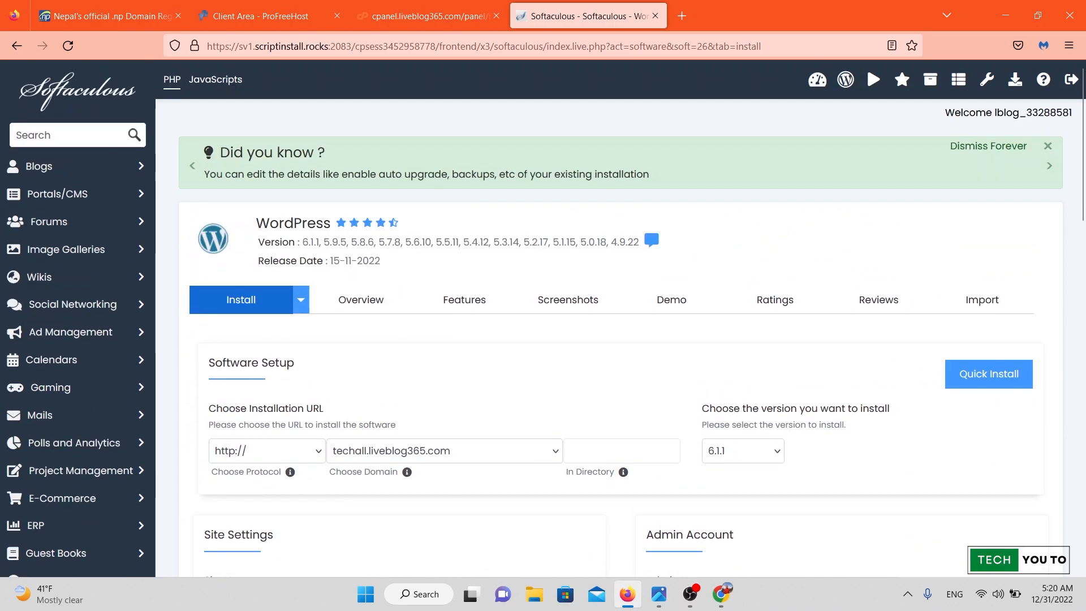
scroll(620, 317, "down", 5)
scroll(620, 317, "up", 4)
scroll(621, 317, "down", 2)
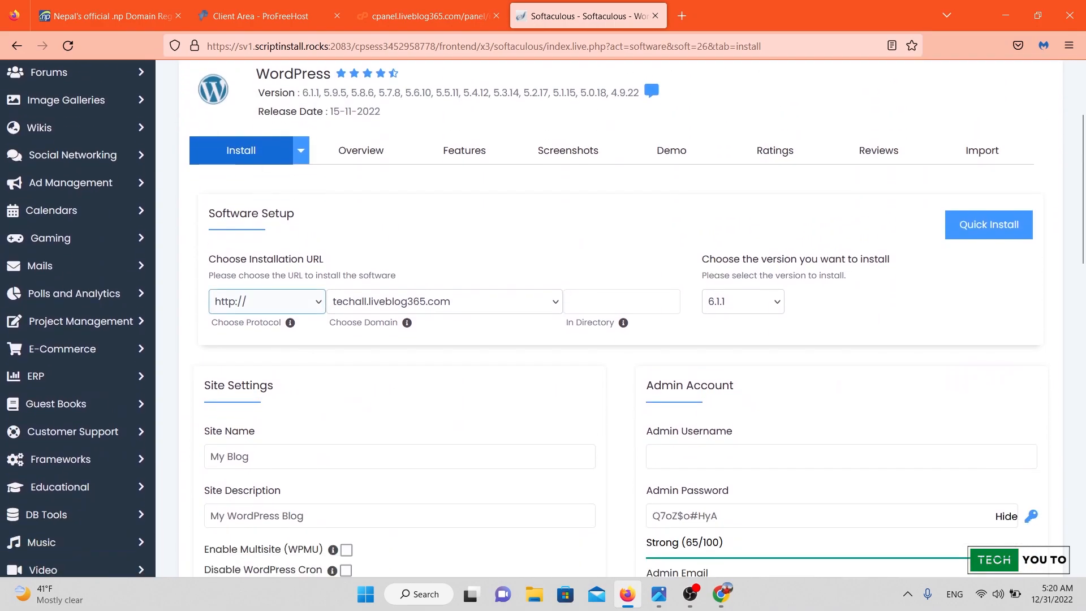
left_click(266, 301)
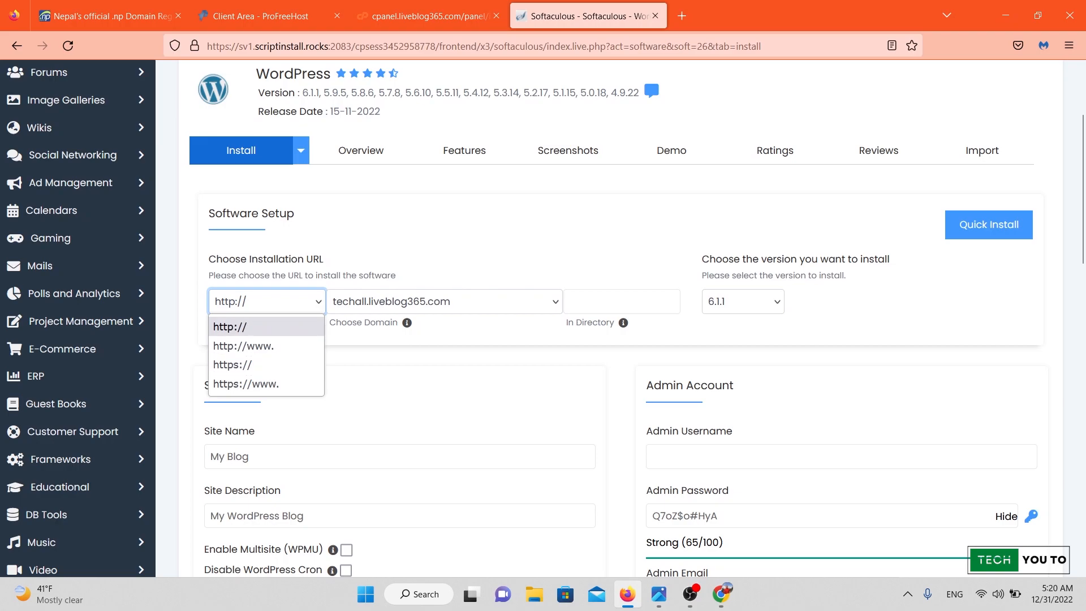
left_click(230, 327)
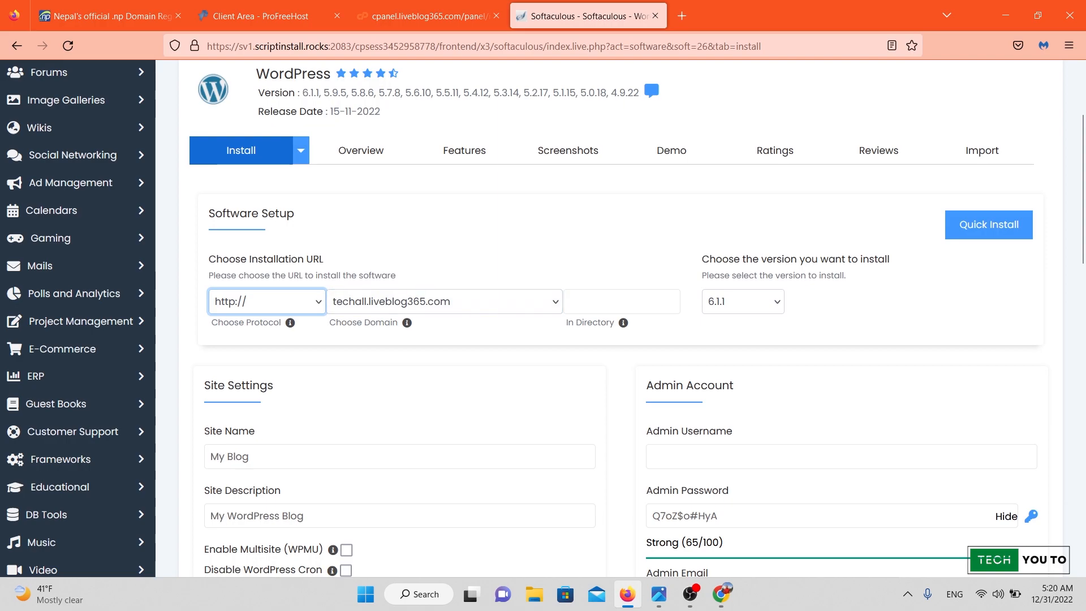
scroll(620, 317, "down", 1)
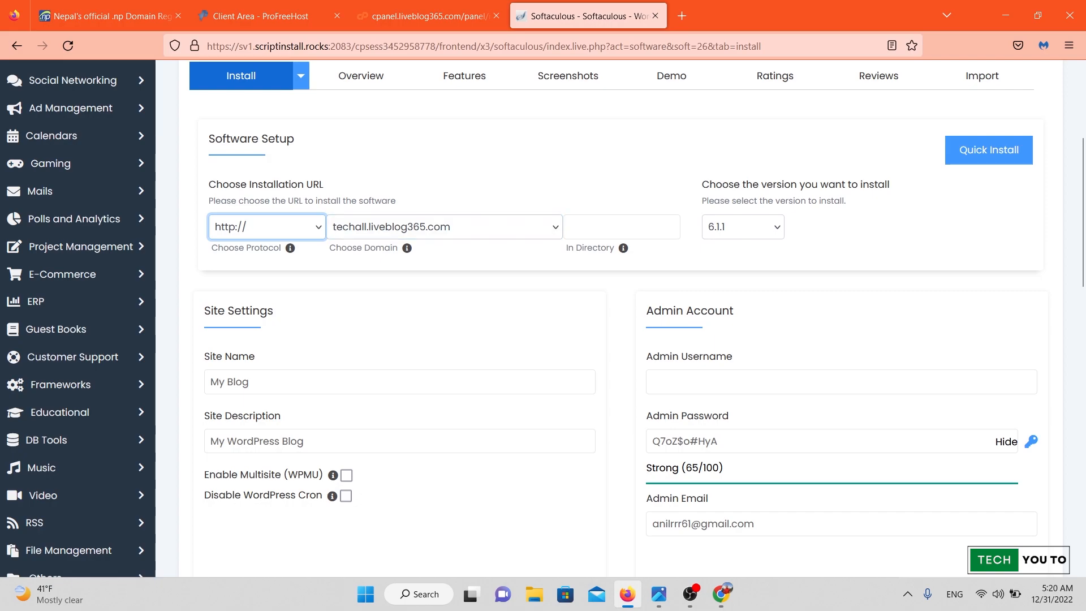
scroll(600, 317, "down", 3)
scroll(600, 317, "up", 3)
scroll(600, 317, "down", 3)
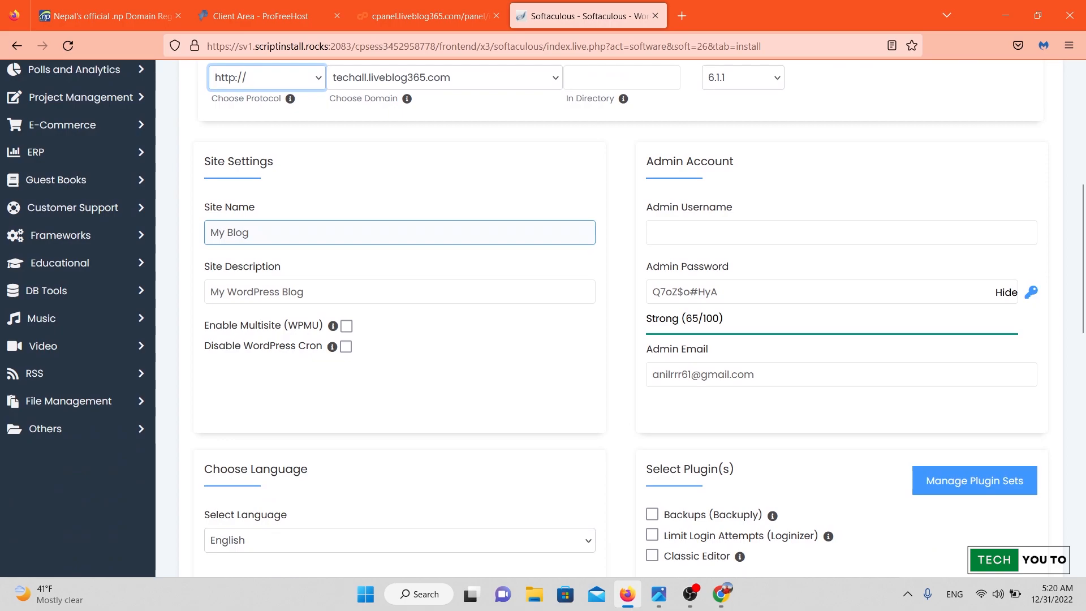
Replace the Site Name 'My Blog' with 'tech all'.
left_click(260, 233)
key("BackSpace")
key("BackSpace")
key("BackSpace")
key("BackSpace")
key("BackSpace")
key("BackSpace")
key("BackSpace")
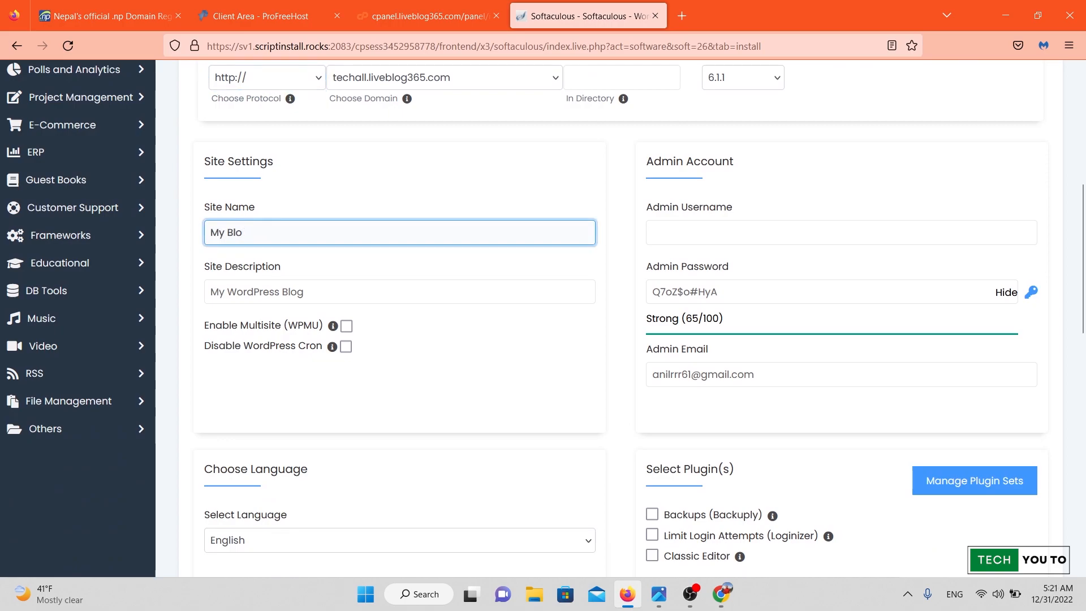
type("tech all")
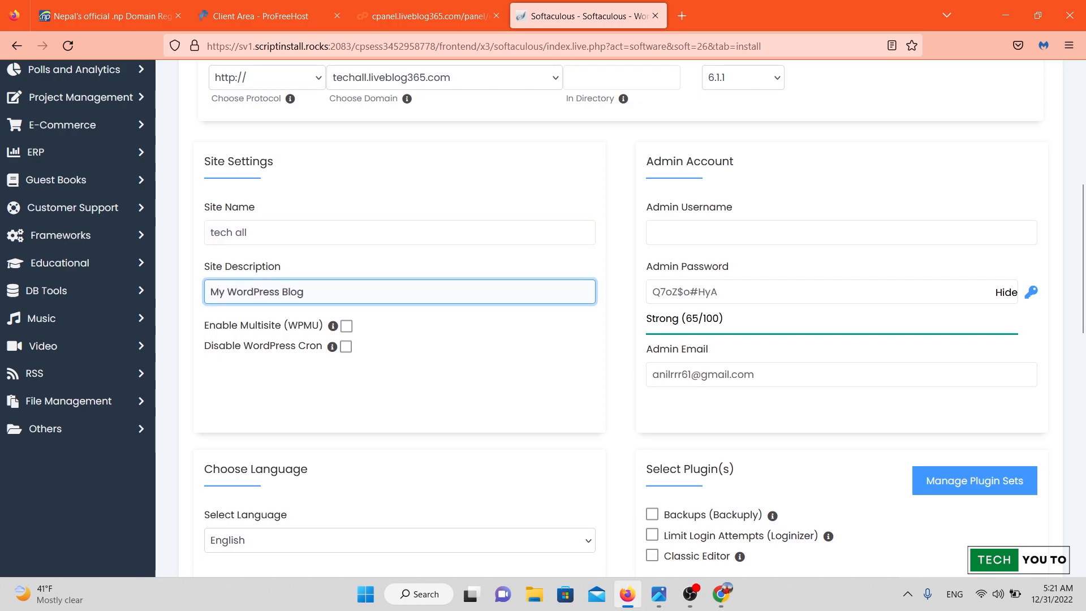
scroll(622, 317, "down", 5)
scroll(622, 317, "up", 5)
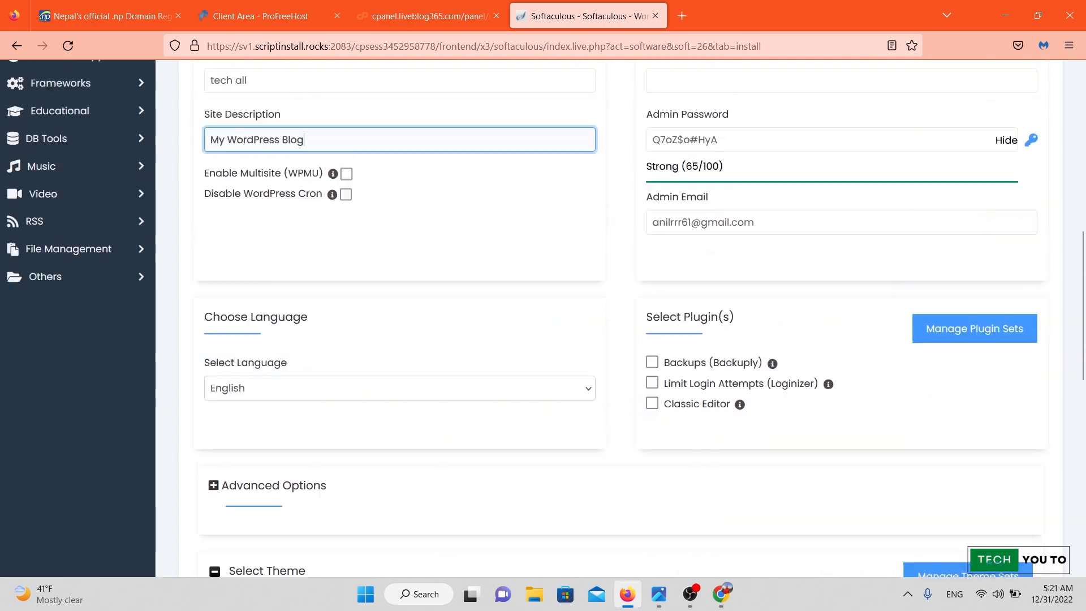
scroll(622, 317, "up", 2)
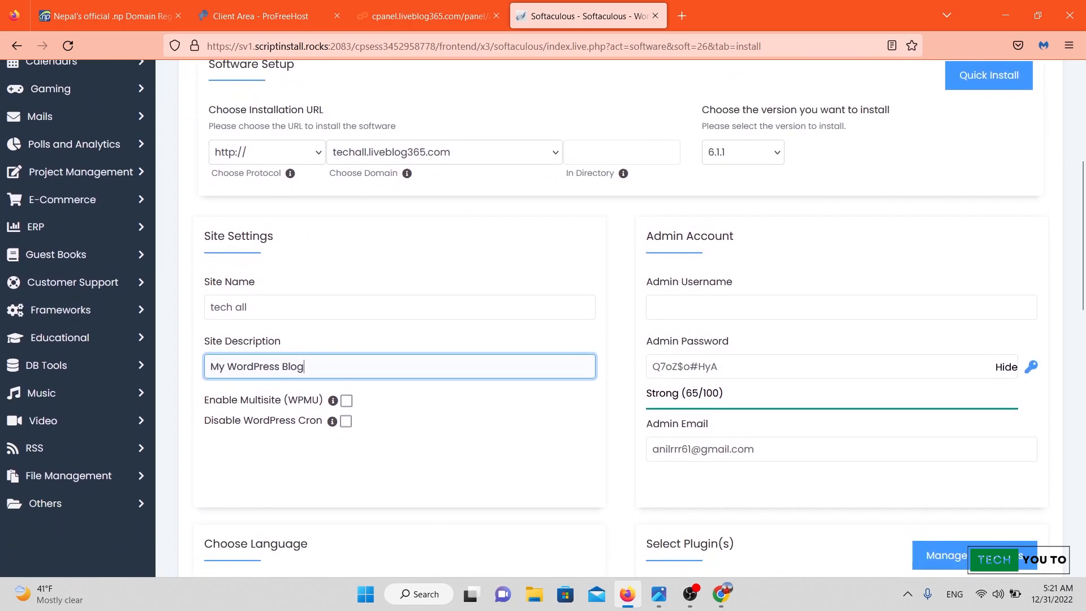
left_click(654, 307)
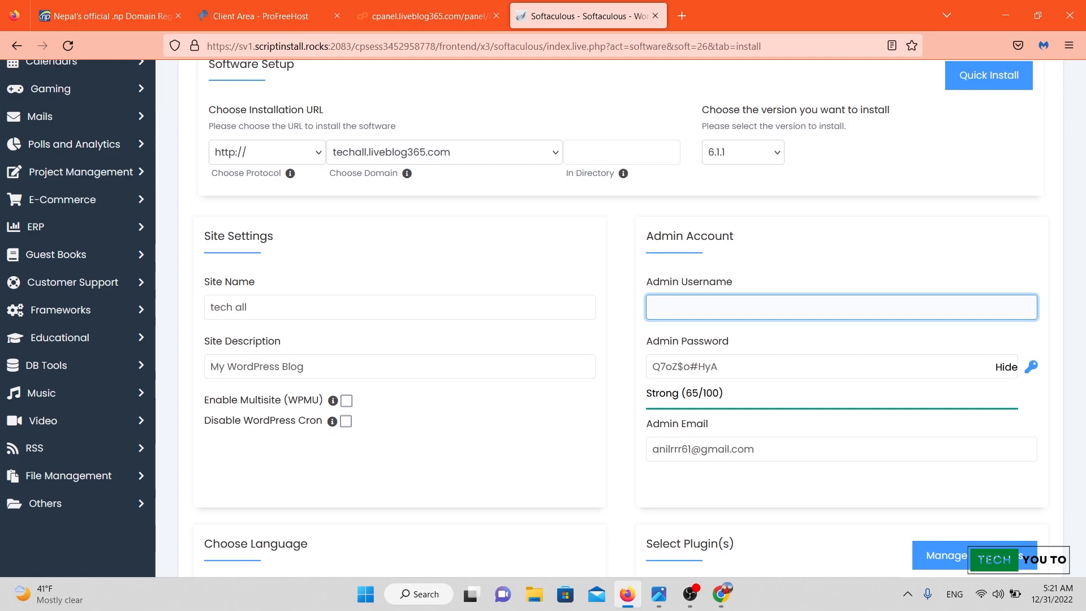
Enter the admin username and replace the generated password with one rated Good (52/100).
type("tech")
type("allanil")
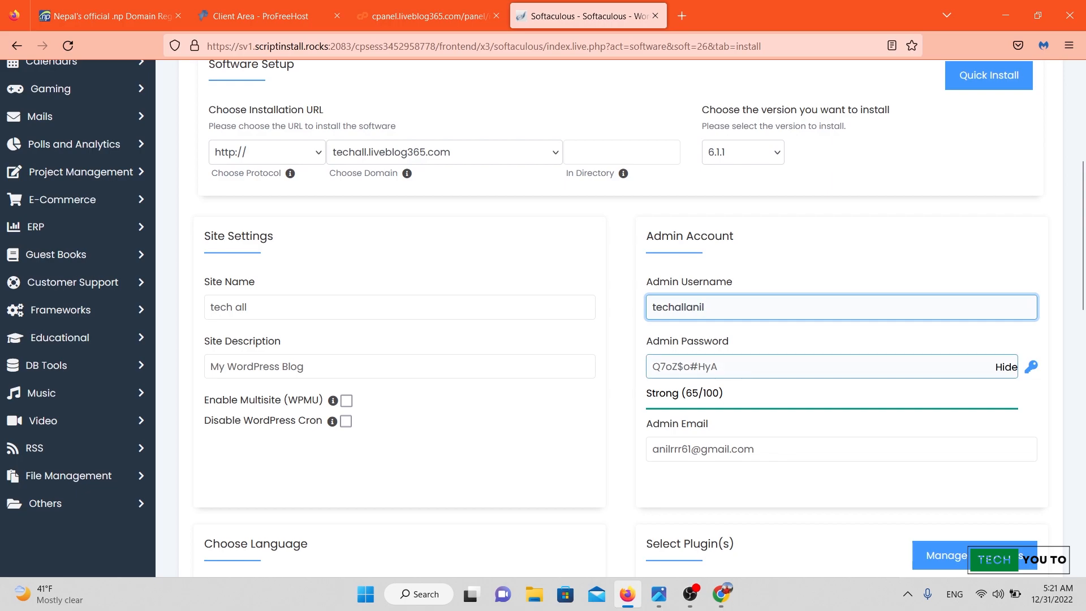
left_click(724, 367)
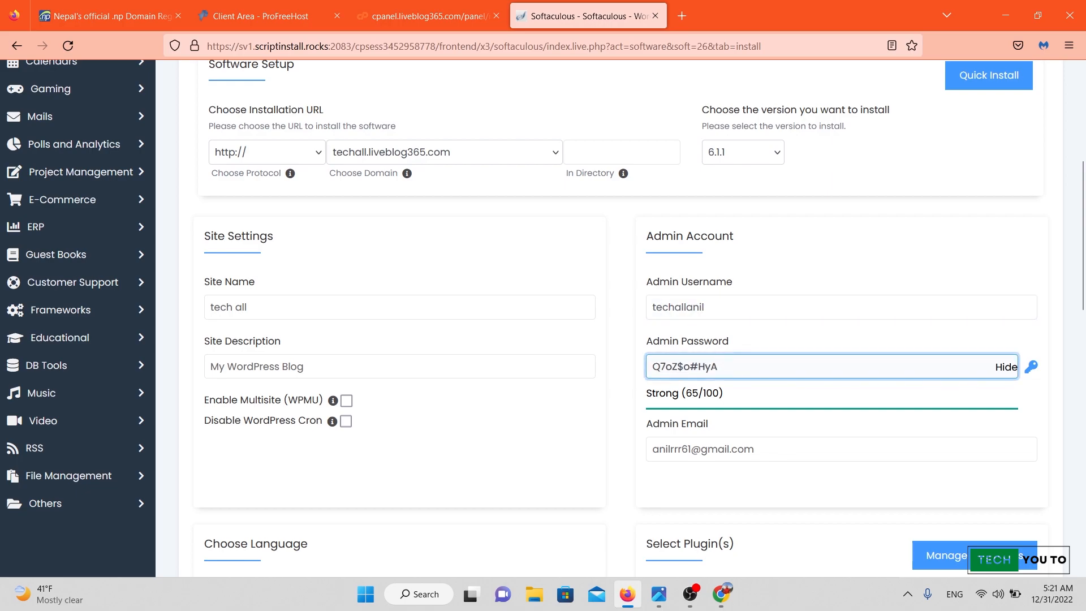
left_click(1007, 367)
left_click(735, 366)
key("BackSpace")
key("BackSpace")
key("BackSpace")
key("BackSpace")
key("BackSpace")
key("BackSpace")
key("BackSpace")
key("BackSpace")
key("BackSpace")
key("BackSpace")
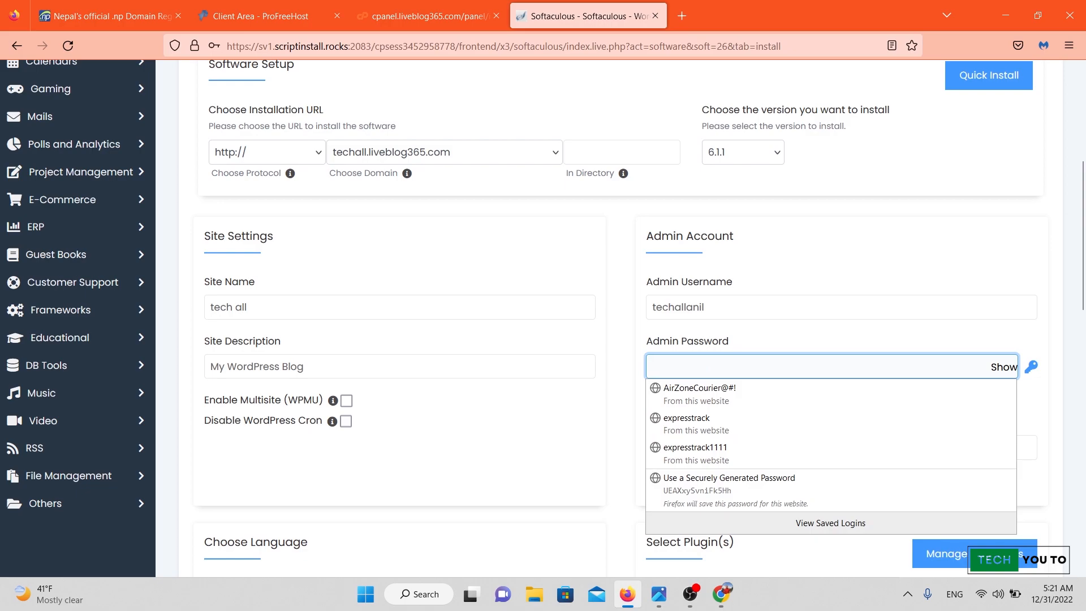
type("••")
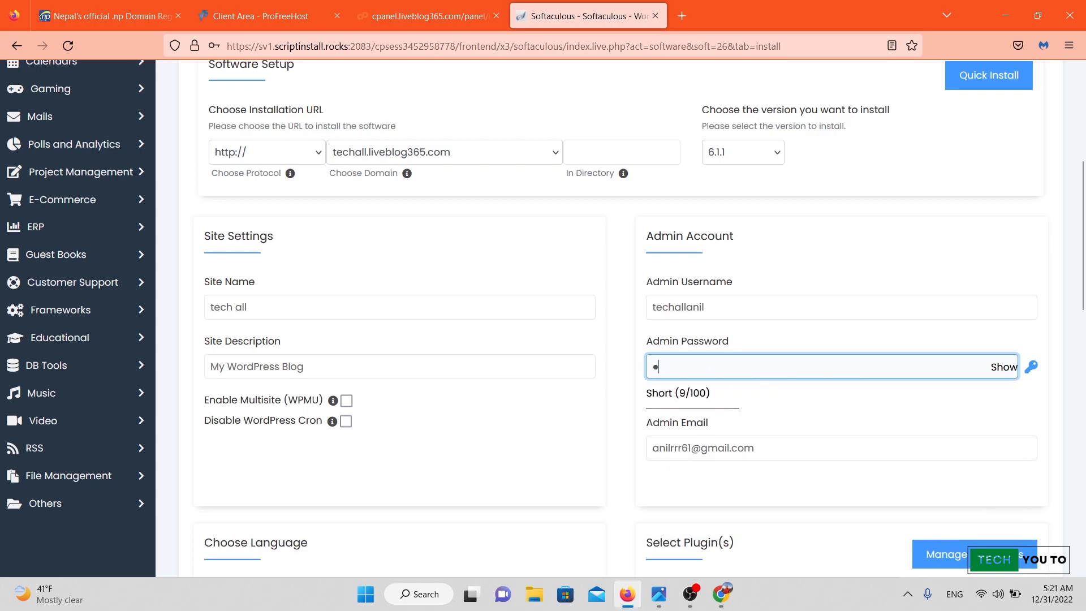
type("•")
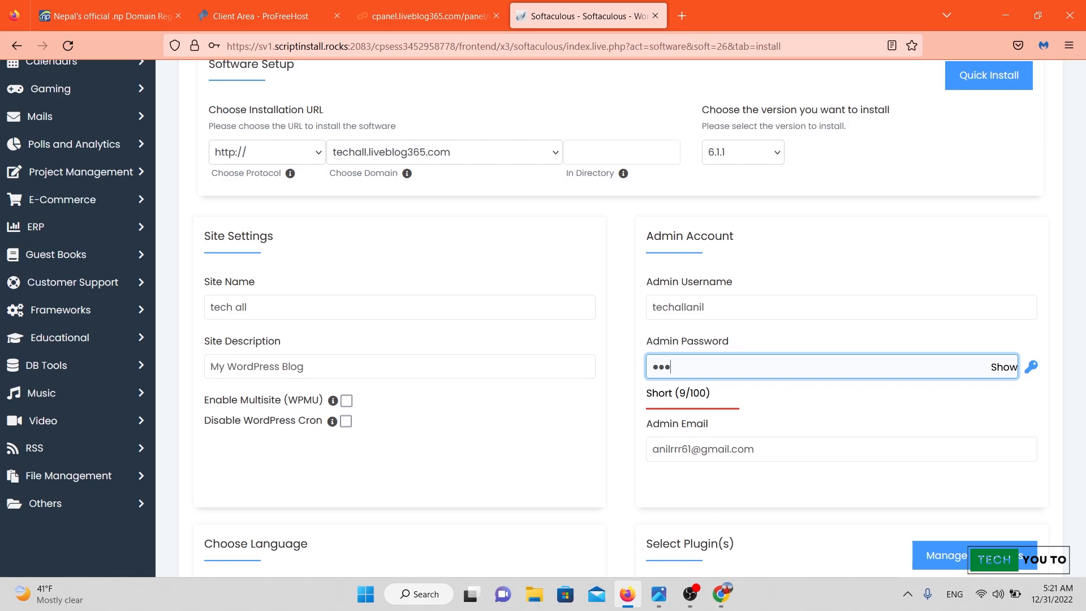
type("•")
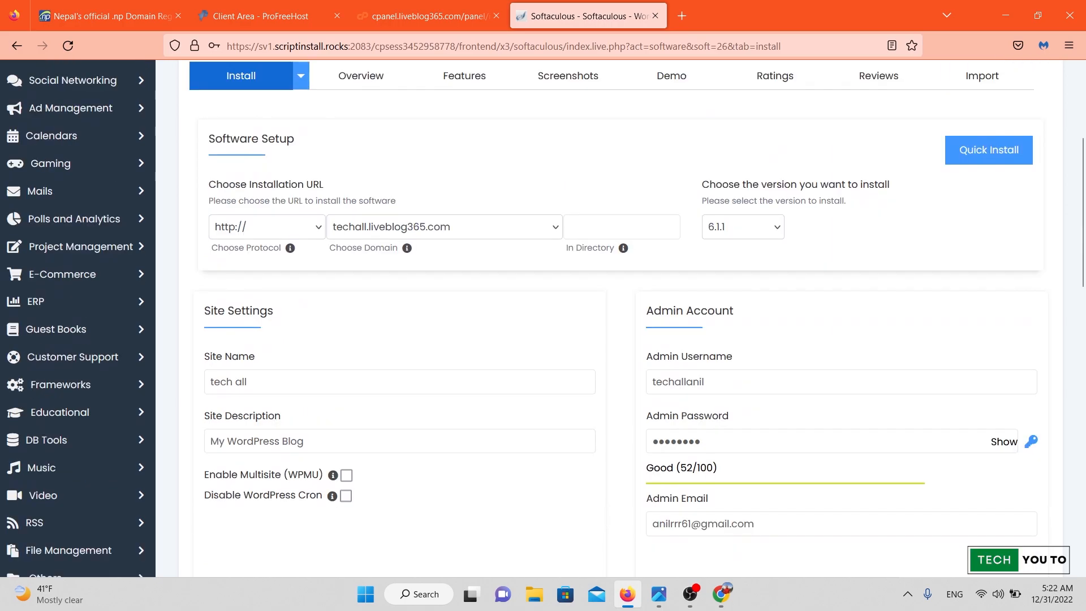
scroll(623, 317, "down", 10)
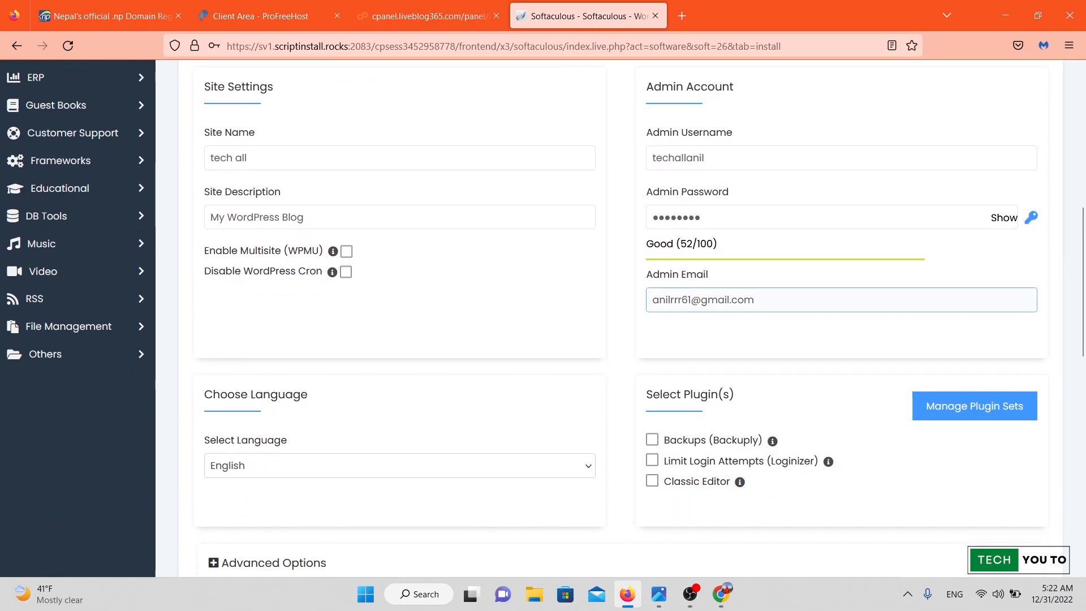
scroll(623, 317, "down", 5)
Install WordPress, save the admin login in Firefox, and open the new site from the success page.
left_click(621, 401)
key("Return")
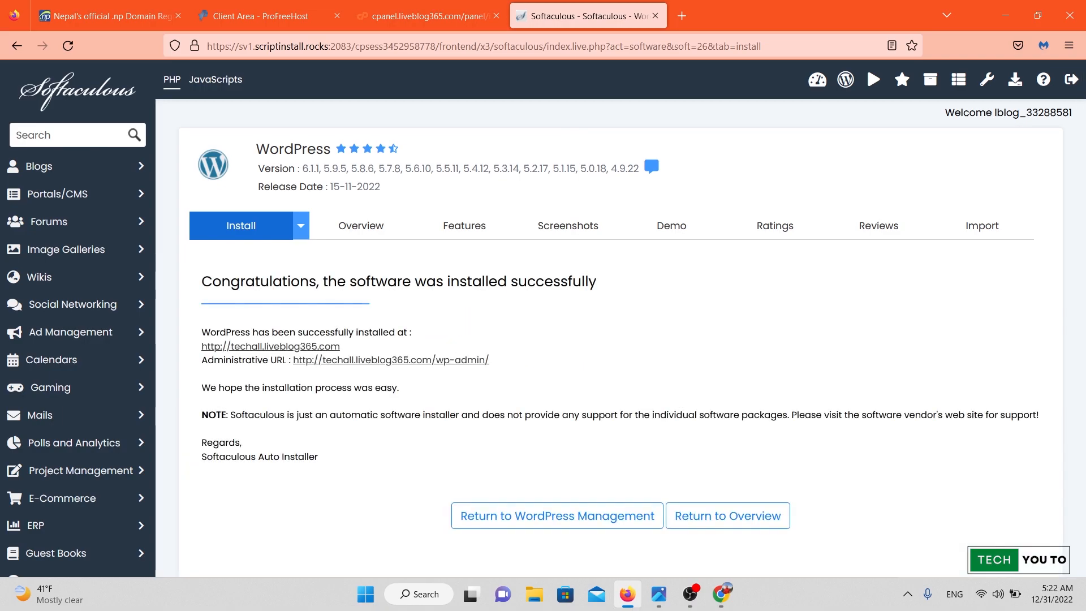
scroll(621, 317, "down", 4)
scroll(621, 317, "up", 4)
scroll(621, 317, "down", 3)
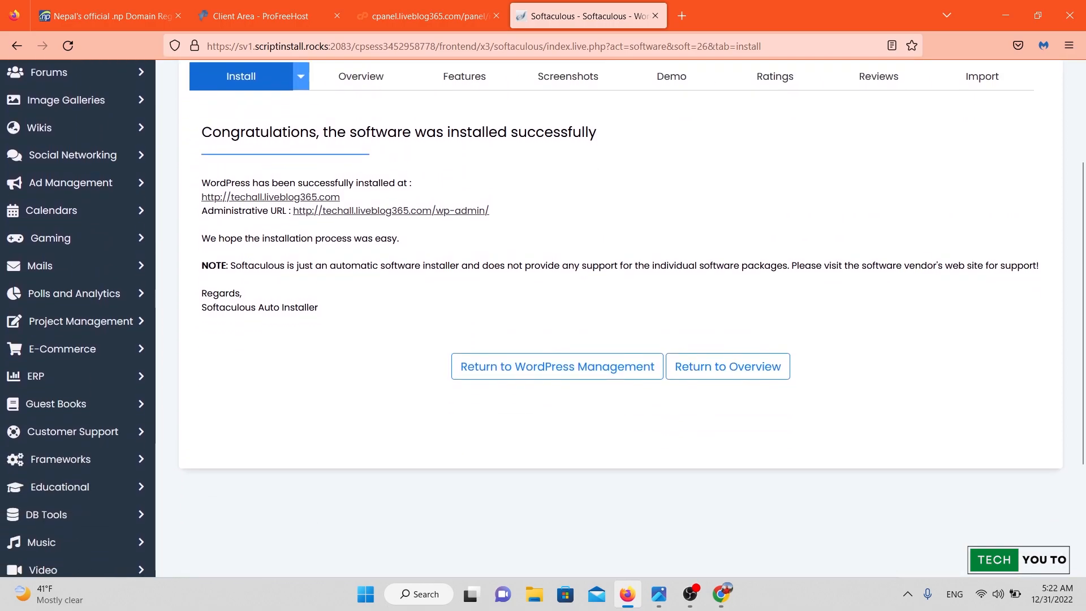
scroll(621, 317, "up", 1)
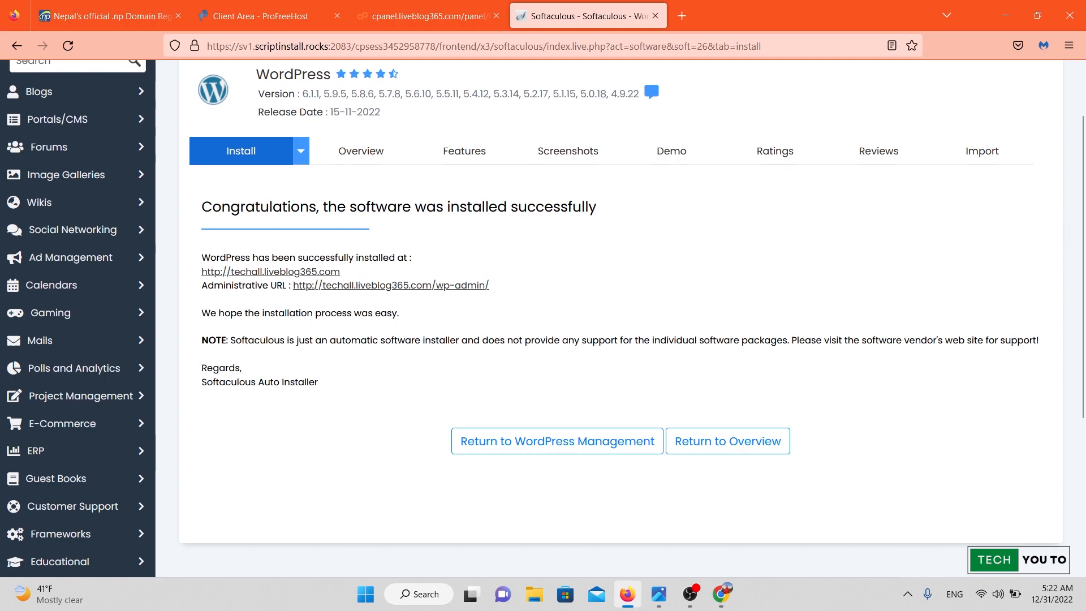
left_click(270, 272)
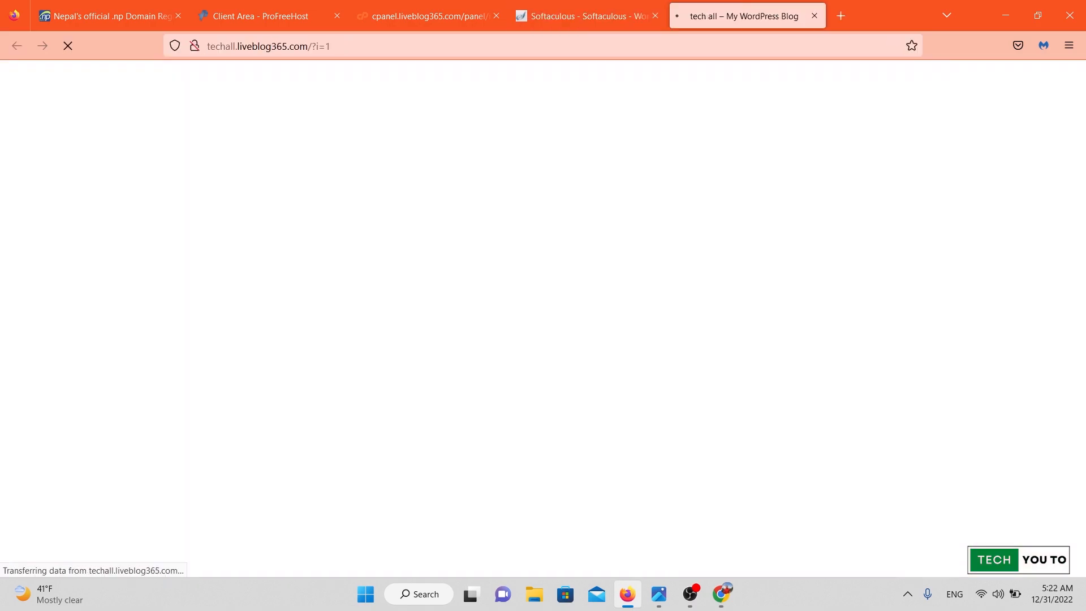
Scroll through the live site's Hello world! post, then return to the Softaculous success tab.
scroll(543, 317, "down", 5)
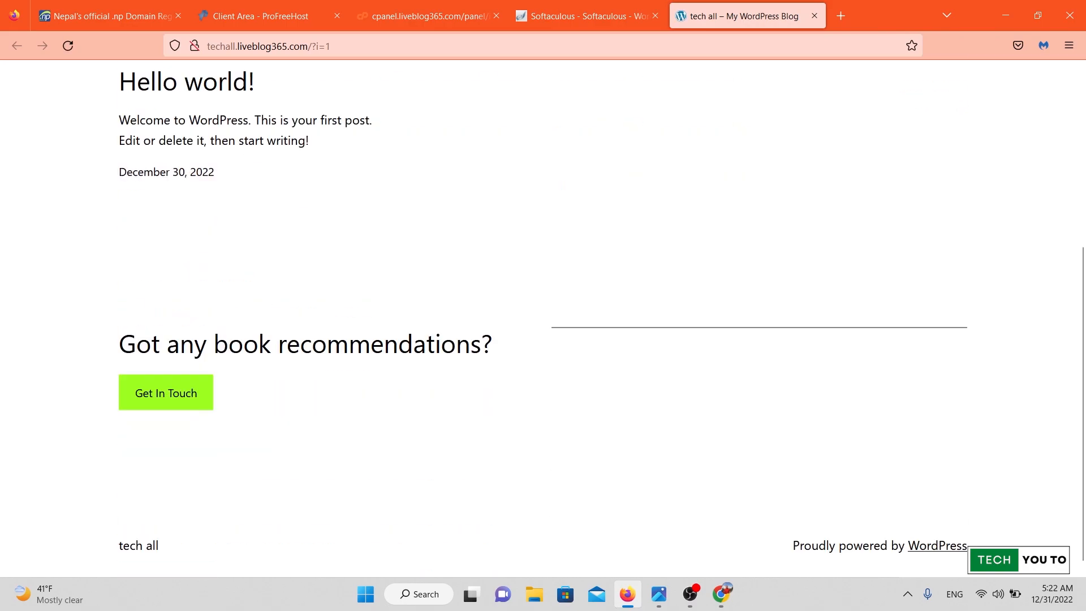
scroll(543, 317, "up", 5)
scroll(543, 317, "down", 5)
scroll(543, 317, "up", 5)
scroll(543, 316, "down", 5)
scroll(542, 317, "up", 5)
scroll(543, 317, "down", 5)
scroll(543, 317, "up", 5)
scroll(543, 317, "down", 5)
scroll(542, 317, "up", 5)
scroll(543, 317, "down", 5)
scroll(543, 317, "up", 5)
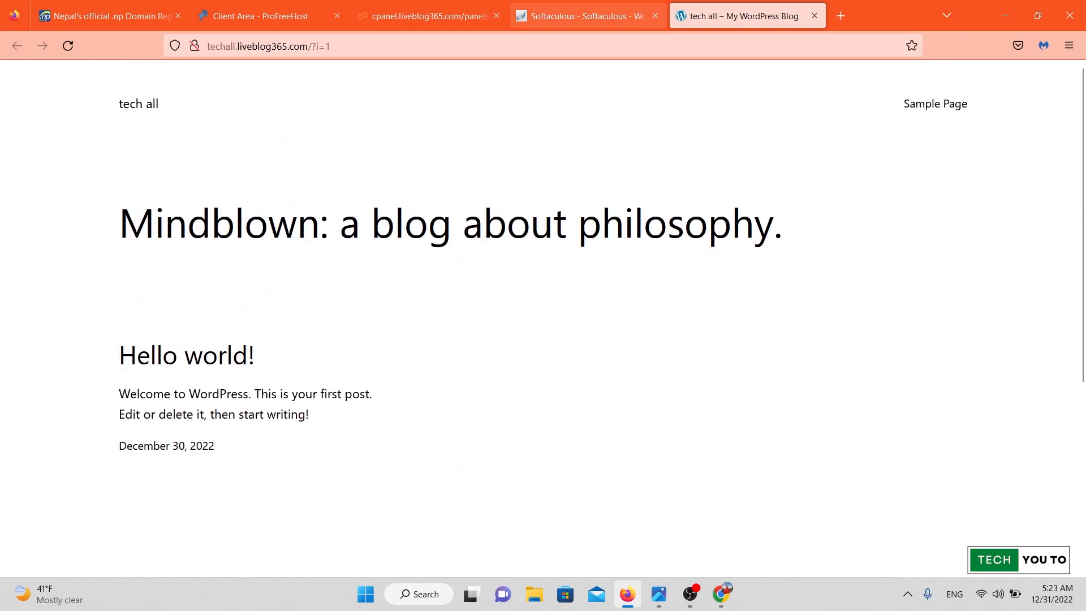
key("ctrl+Page_Up")
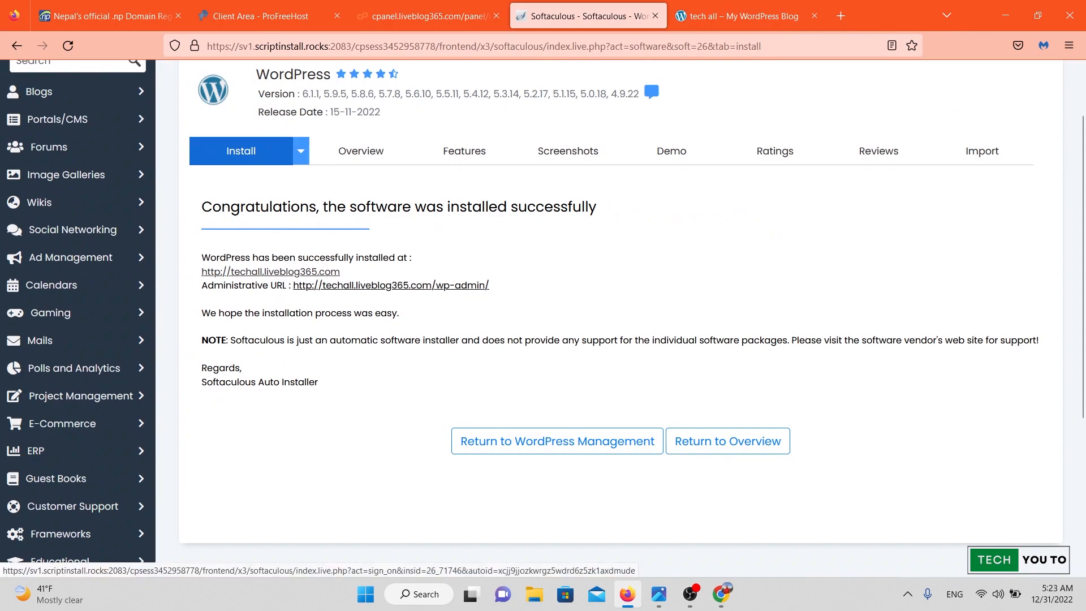
Open the WordPress admin via the Administrative URL and check Dashboard > Updates.
left_click(390, 285)
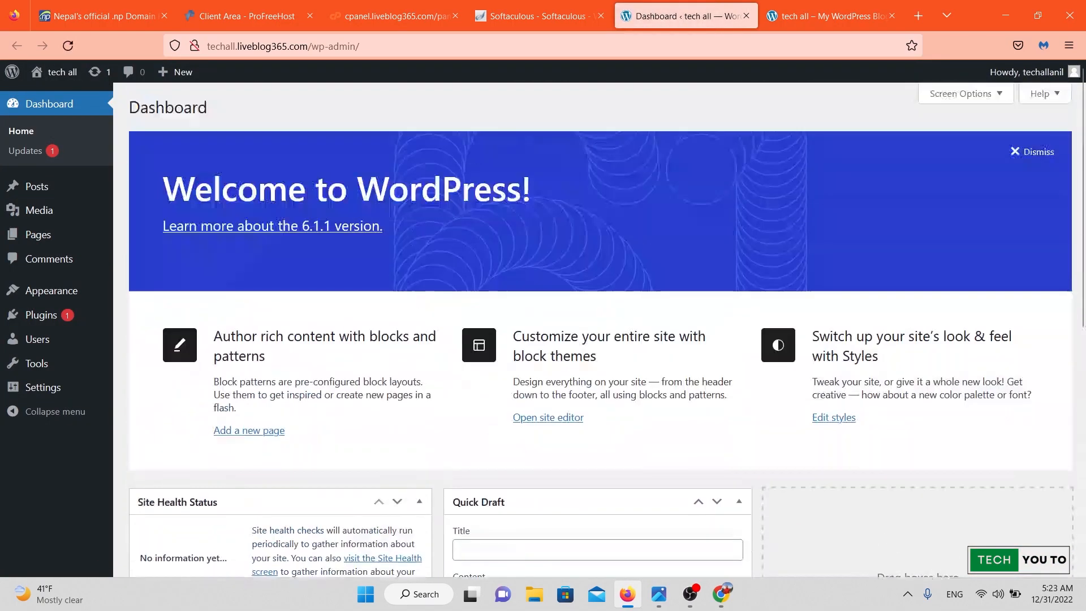
left_click(26, 151)
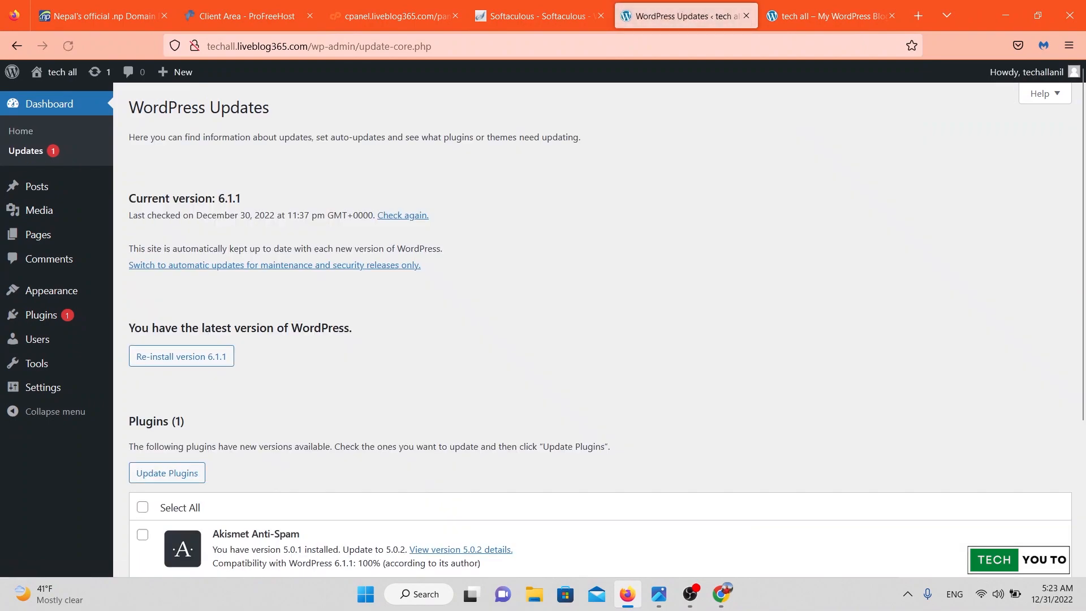
scroll(600, 329, "down", 4)
scroll(599, 328, "up", 4)
Dismiss the Welcome to WordPress panel on the dashboard home and view the live blog.
left_click(20, 131)
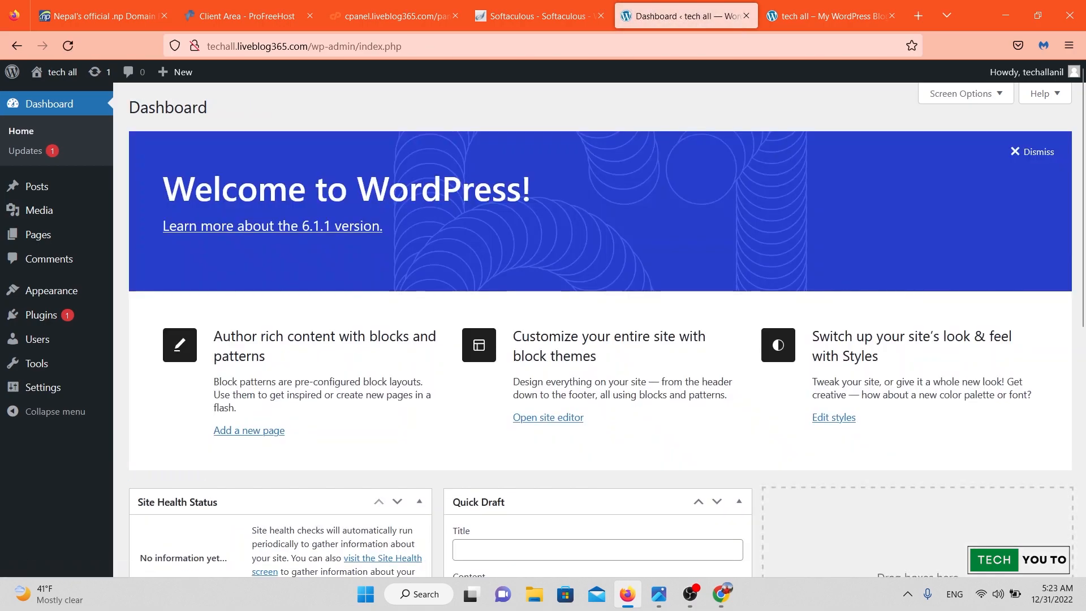
left_click(1033, 152)
left_click(830, 16)
scroll(543, 318, "down", 5)
scroll(543, 317, "up", 5)
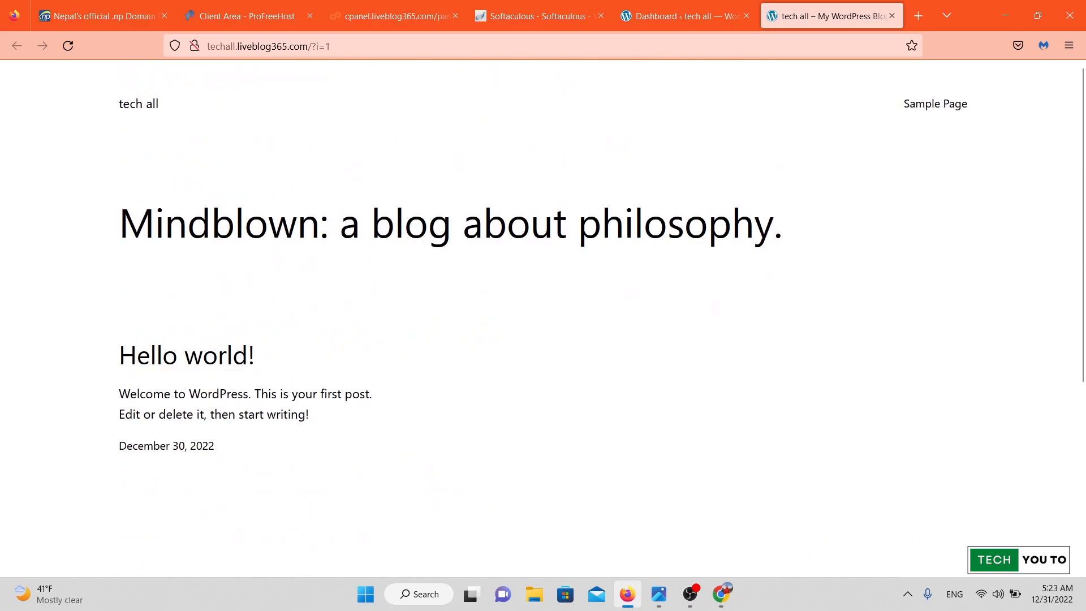
Return from the live blog to the admin dashboard and open Appearance > Themes.
left_click(331, 45)
left_click(331, 46)
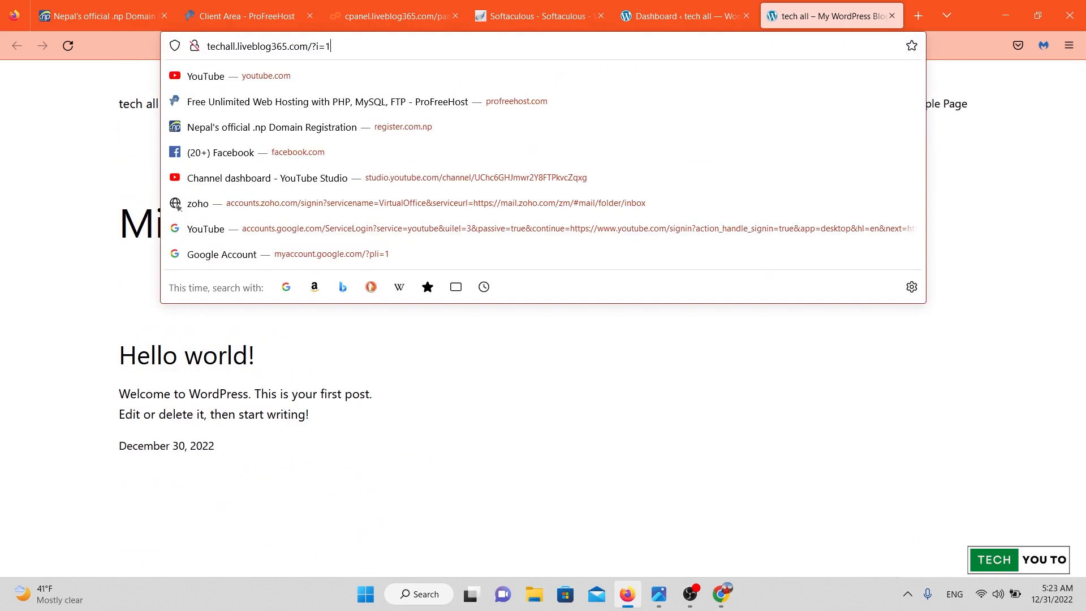
left_click(685, 16)
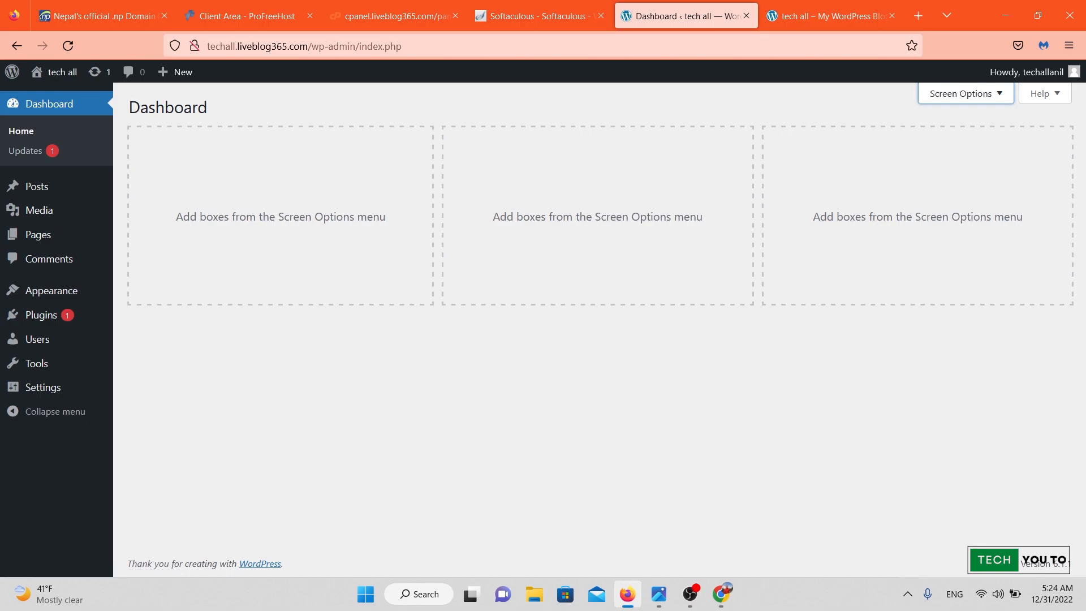
left_click(830, 16)
scroll(543, 317, "down", 5)
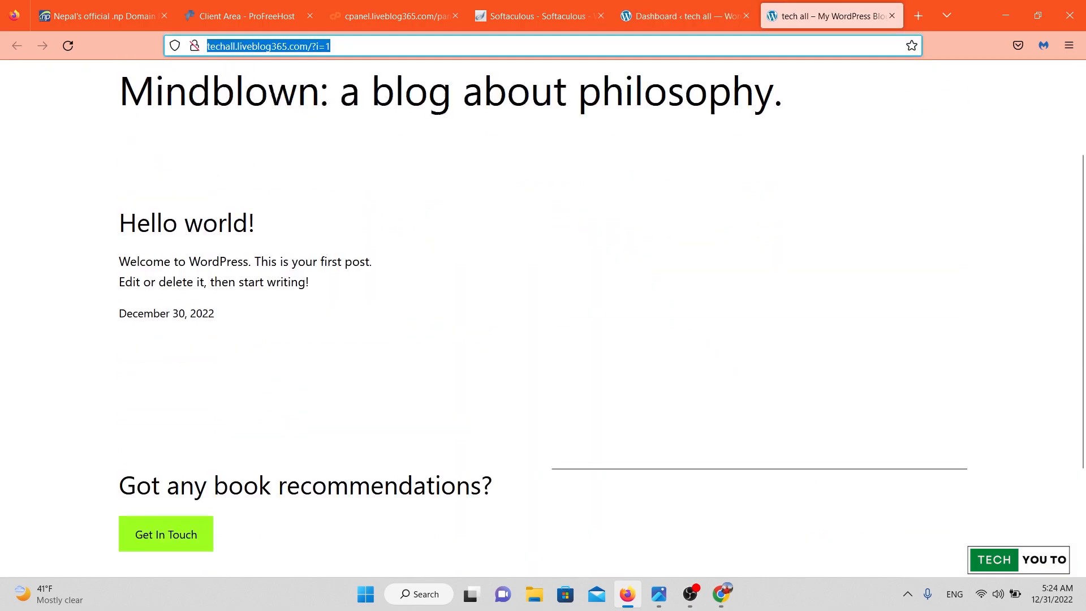
scroll(543, 318, "up", 5)
left_click(685, 16)
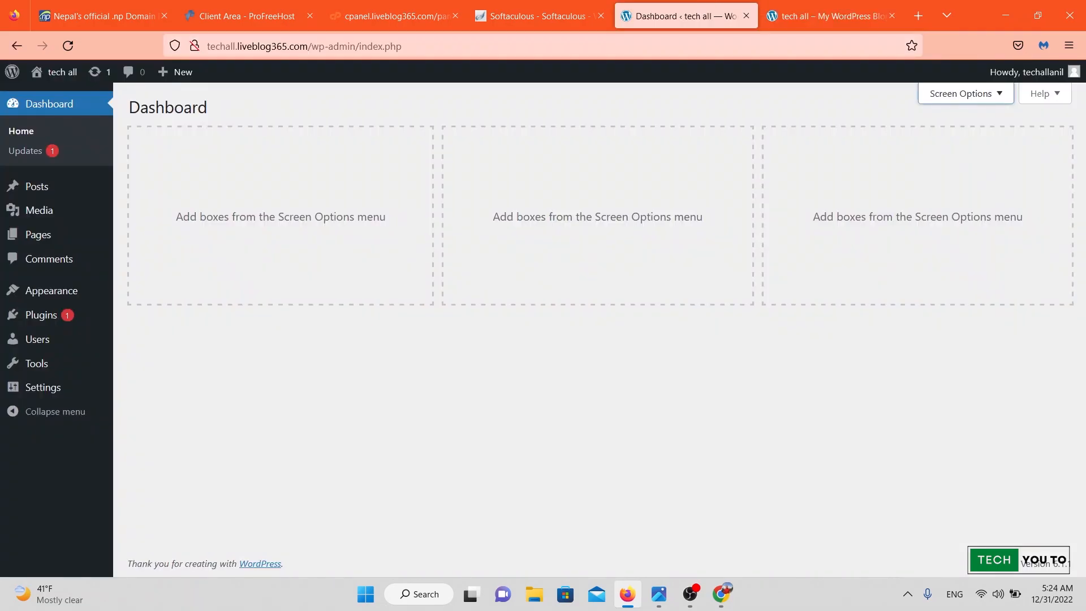
mouse_move(50, 290)
left_click(142, 293)
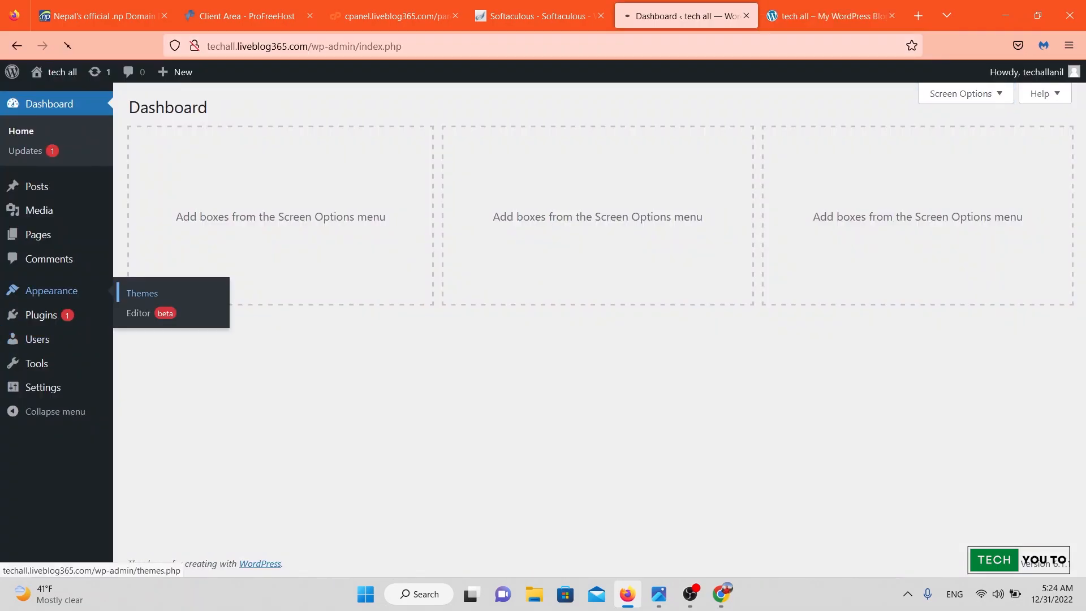